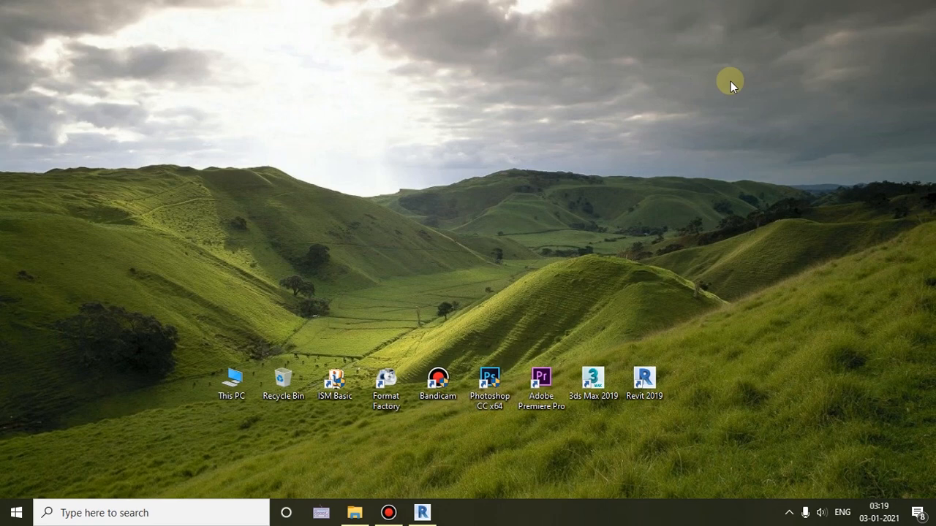
pyautogui.rightClick(472, 184)
pyautogui.click(519, 225)
pyautogui.rightClick(512, 217)
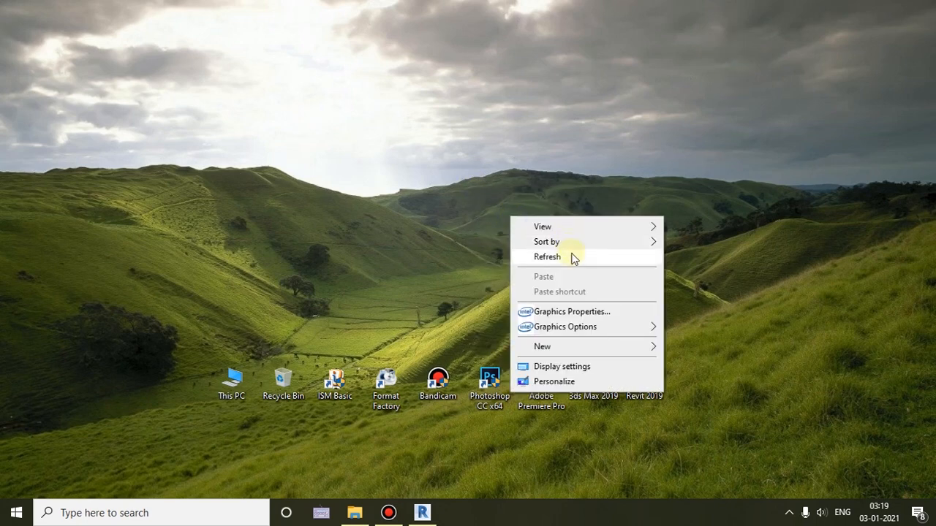
pyautogui.click(572, 257)
pyautogui.rightClick(475, 193)
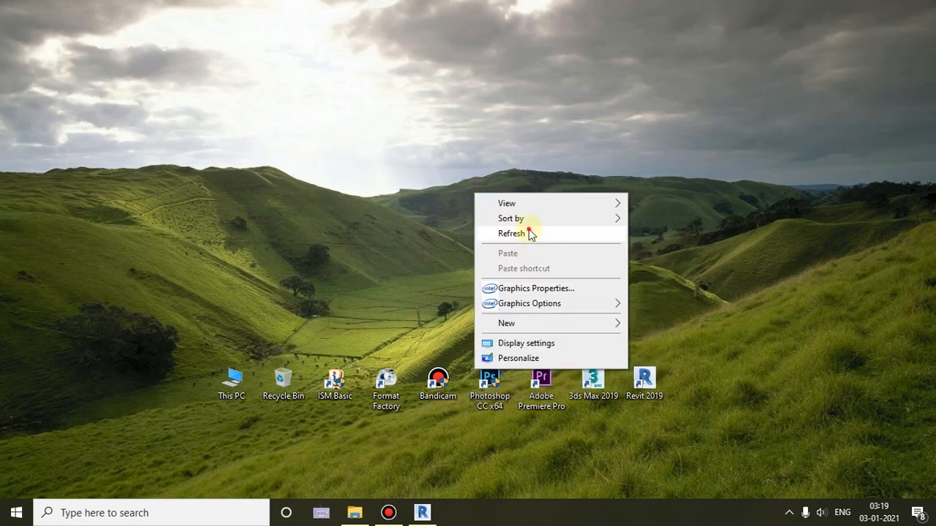
pyautogui.click(530, 233)
pyautogui.rightClick(448, 202)
pyautogui.click(502, 244)
pyautogui.rightClick(502, 242)
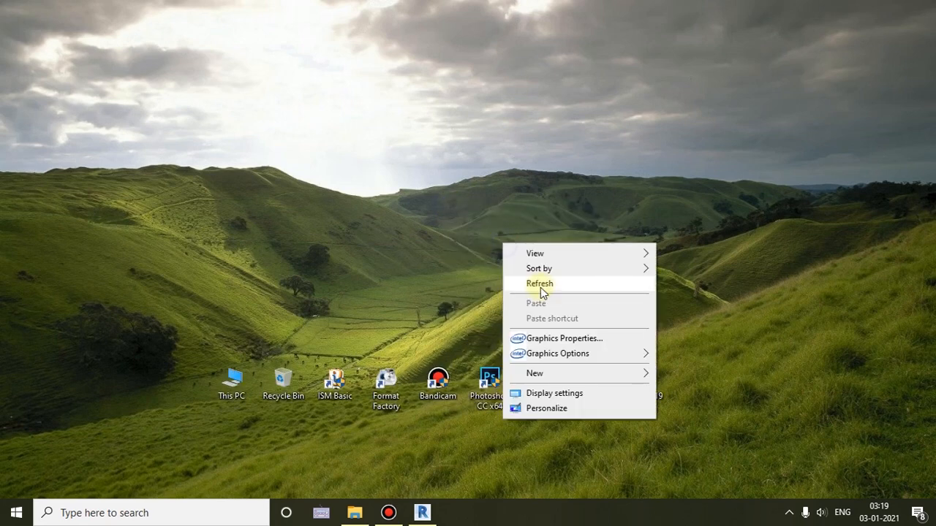
pyautogui.click(541, 285)
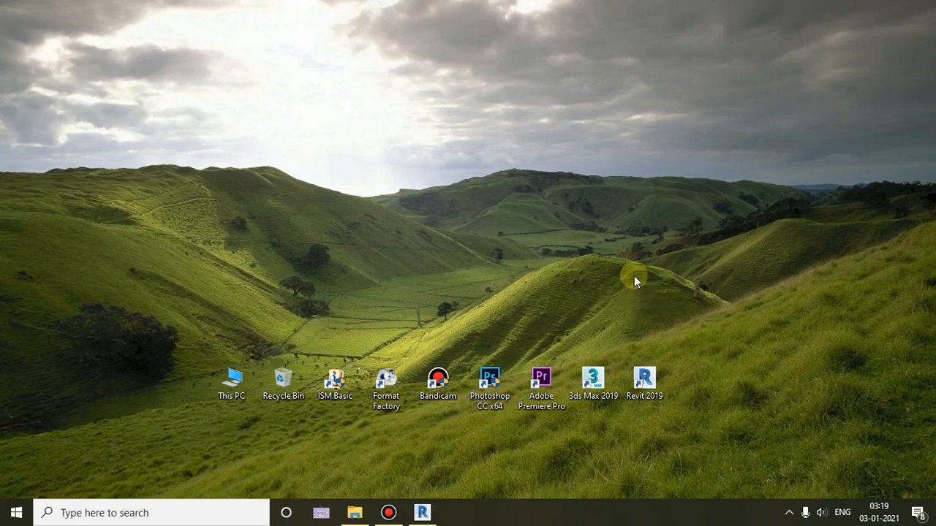
pyautogui.rightClick(633, 276)
pyautogui.click(654, 316)
pyautogui.rightClick(602, 154)
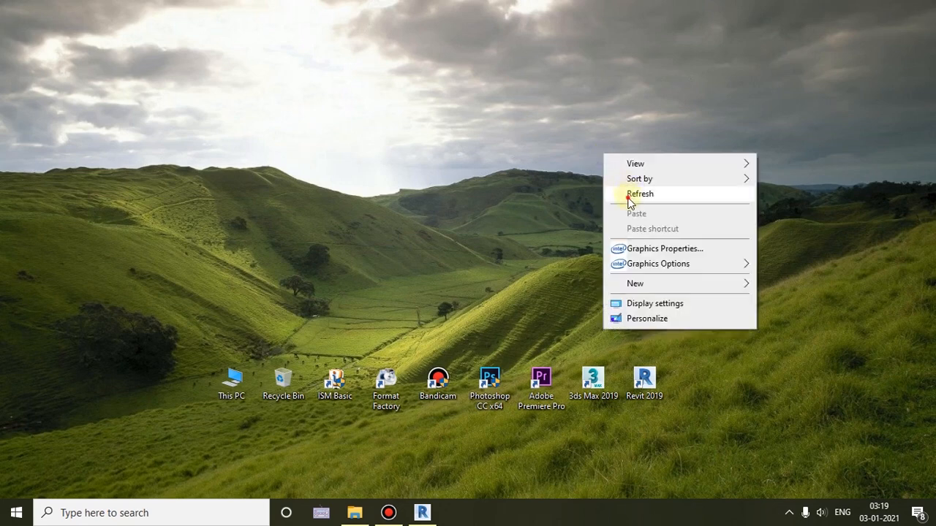
pyautogui.click(630, 198)
pyautogui.rightClick(519, 170)
pyautogui.click(570, 212)
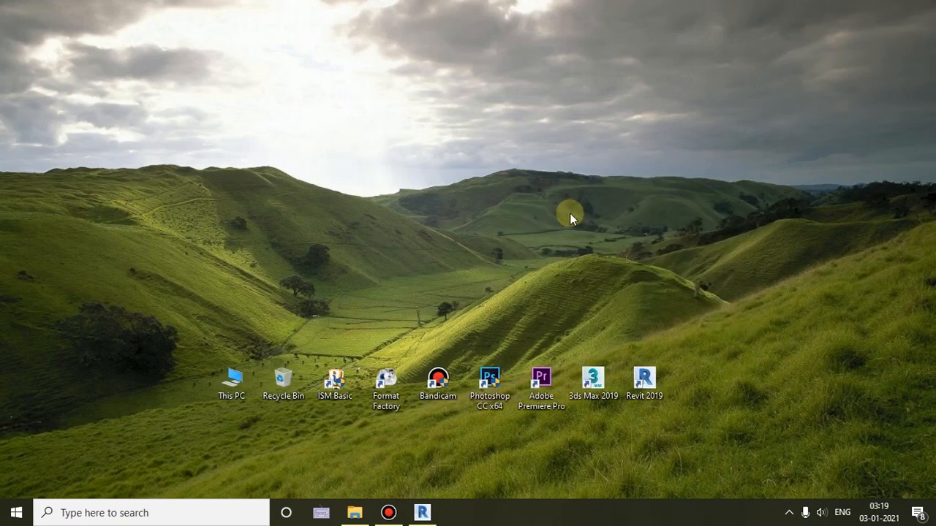
pyautogui.rightClick(559, 236)
pyautogui.click(587, 270)
pyautogui.rightClick(348, 164)
pyautogui.click(396, 201)
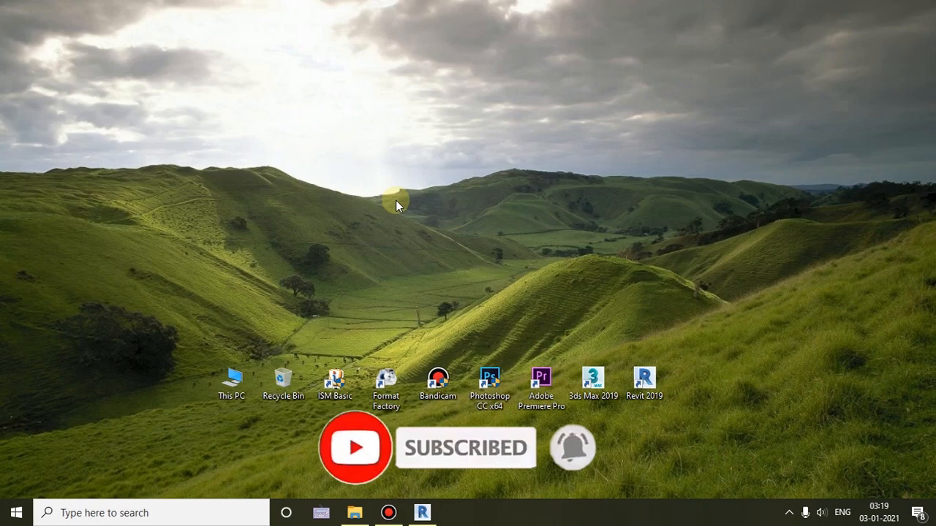
pyautogui.rightClick(400, 202)
pyautogui.click(430, 240)
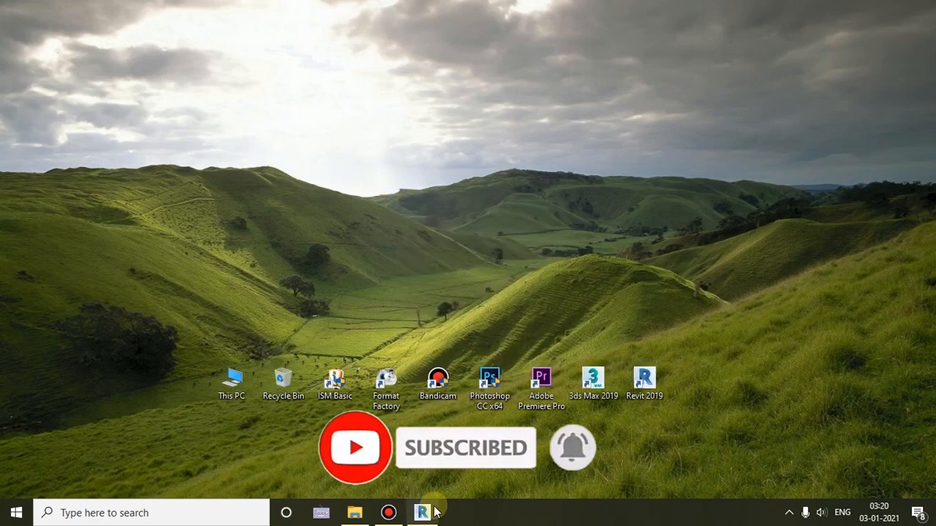
# Switch to Revit and set the project length units to centimeters with the cm unit symbol.
pyautogui.click(423, 512)
pyautogui.moveTo(594, 366); pyautogui.dragTo(560, 376, button='middle')
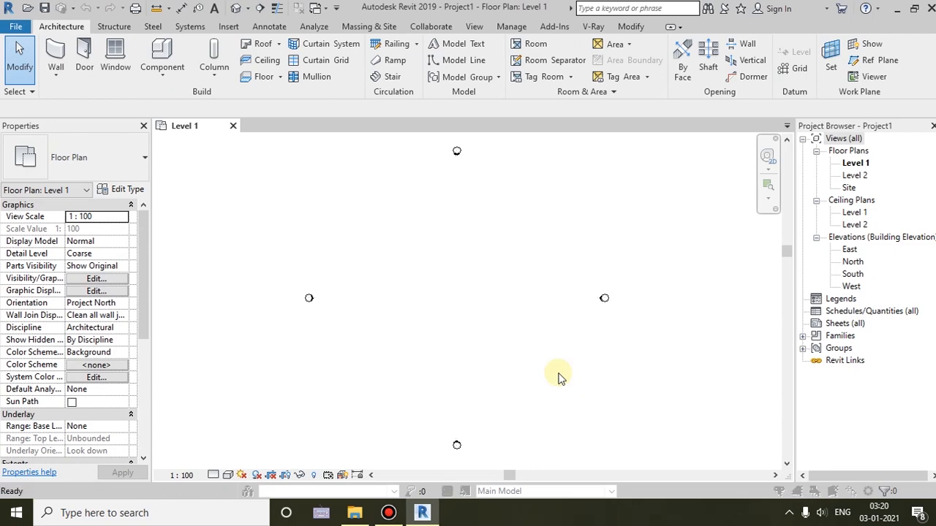
pyautogui.press('u')
pyautogui.press('n')
pyautogui.click(534, 156)
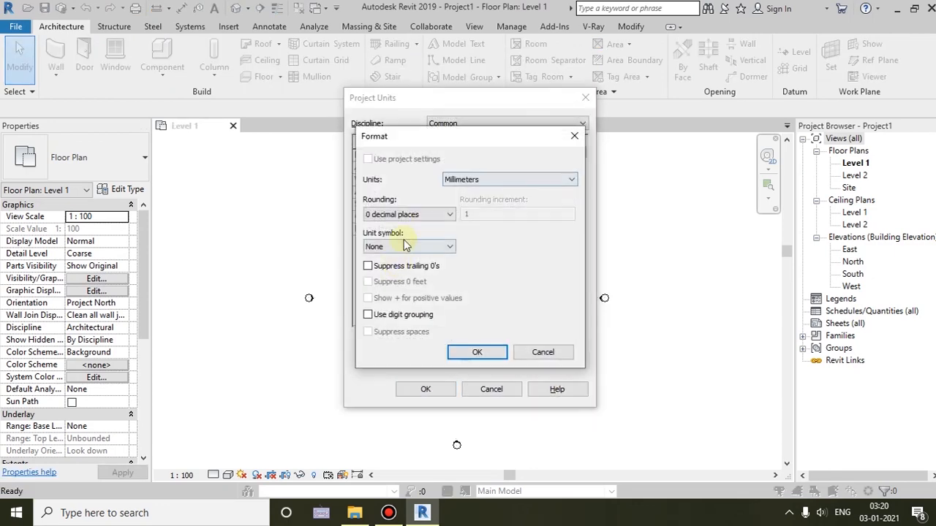
pyautogui.click(512, 179)
pyautogui.click(468, 247)
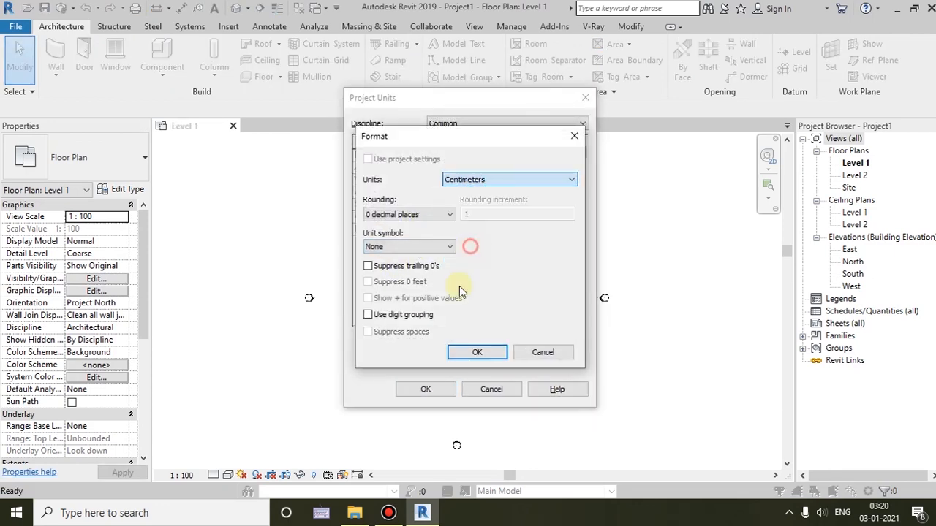
pyautogui.click(428, 247)
pyautogui.click(413, 266)
# Set the length rounding to 2 decimal places and apply the project units.
pyautogui.click(409, 214)
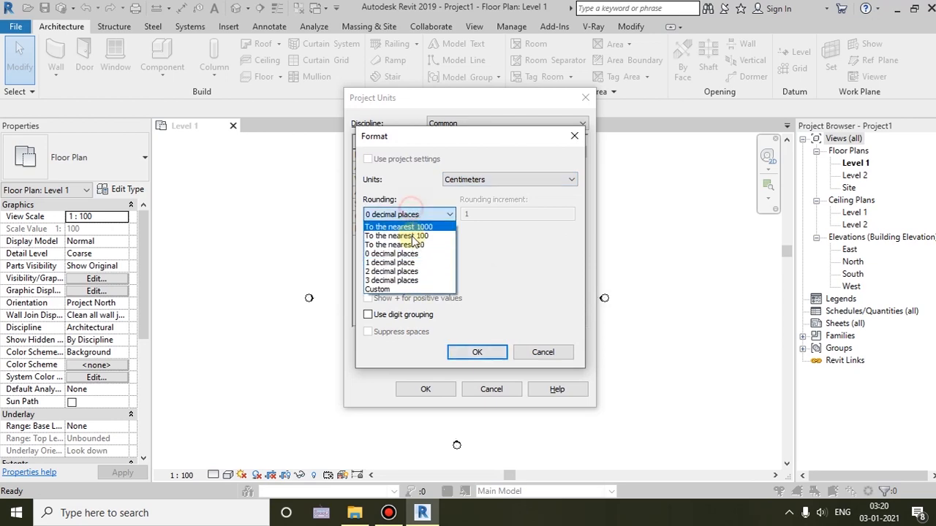
pyautogui.click(411, 265)
pyautogui.click(407, 214)
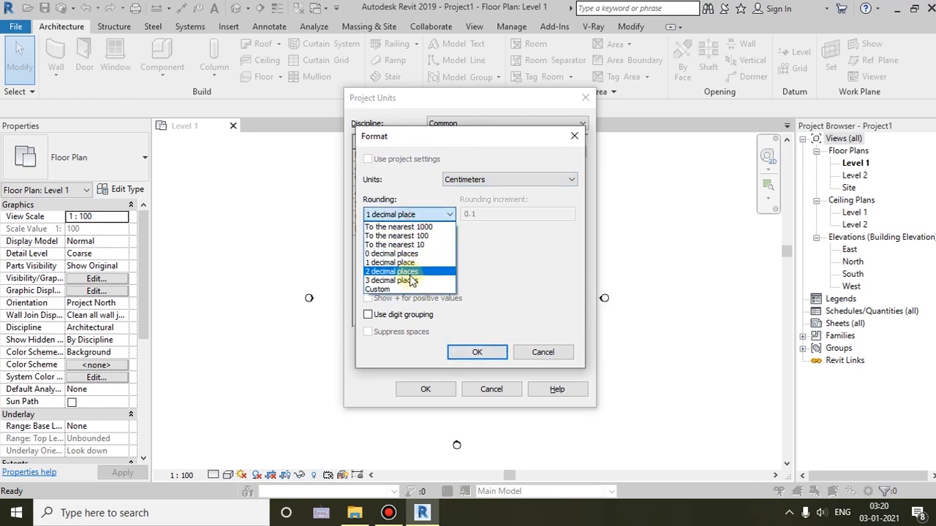
pyautogui.click(411, 271)
pyautogui.click(473, 353)
pyautogui.click(432, 389)
pyautogui.scroll(-1, 541, 314)
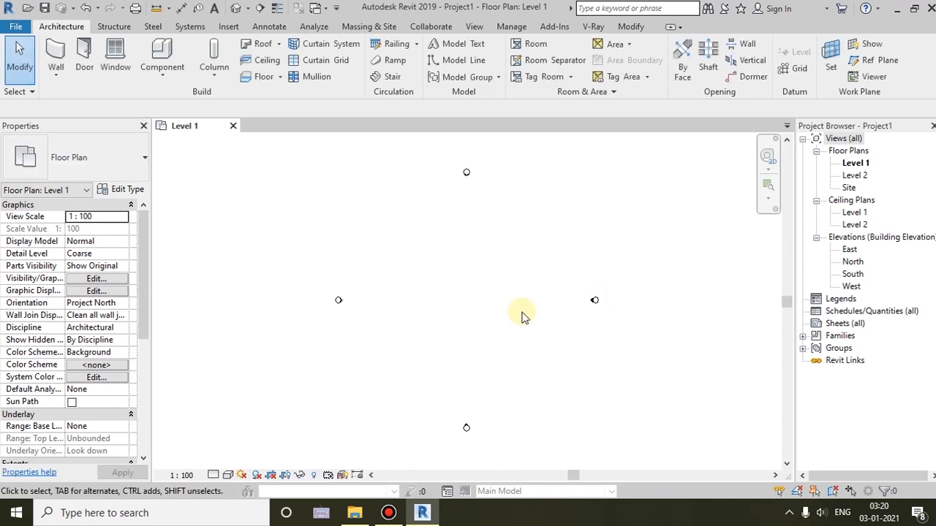
pyautogui.moveTo(522, 317); pyautogui.dragTo(471, 314, button='middle')
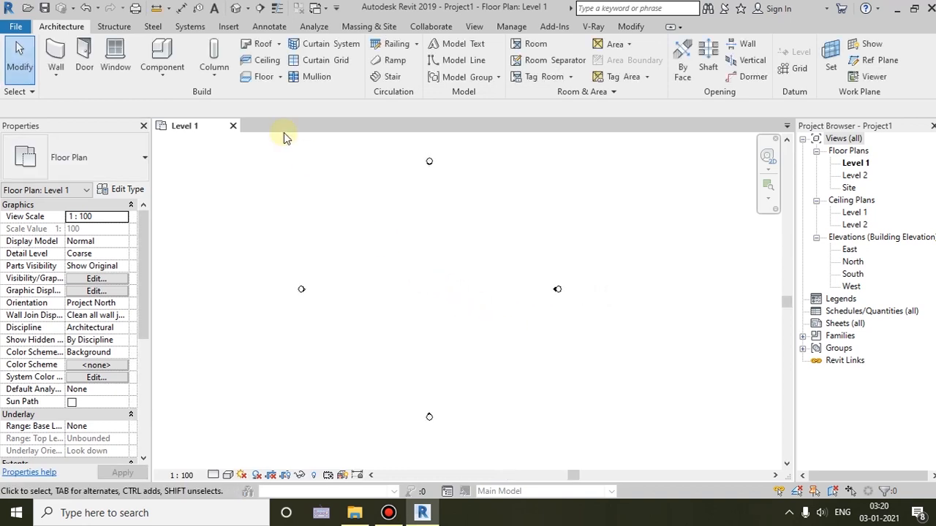
pyautogui.click(115, 29)
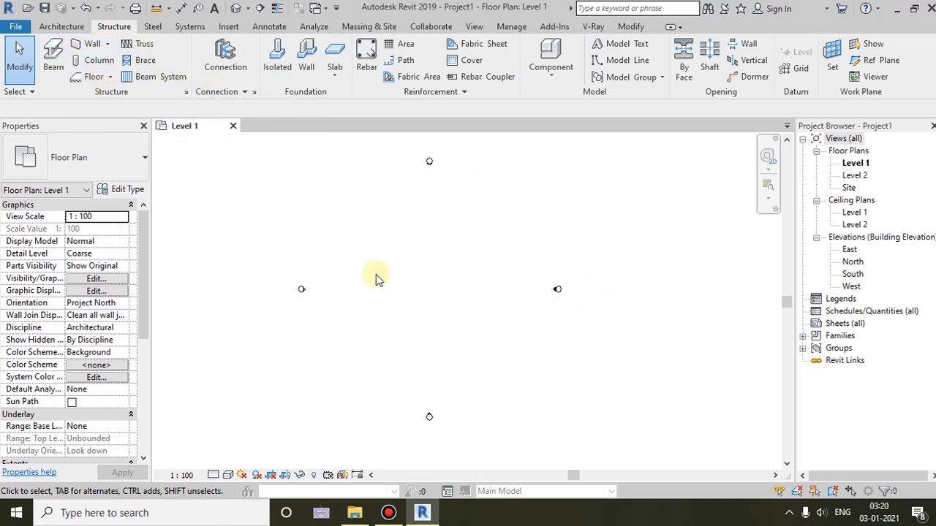
pyautogui.click(58, 27)
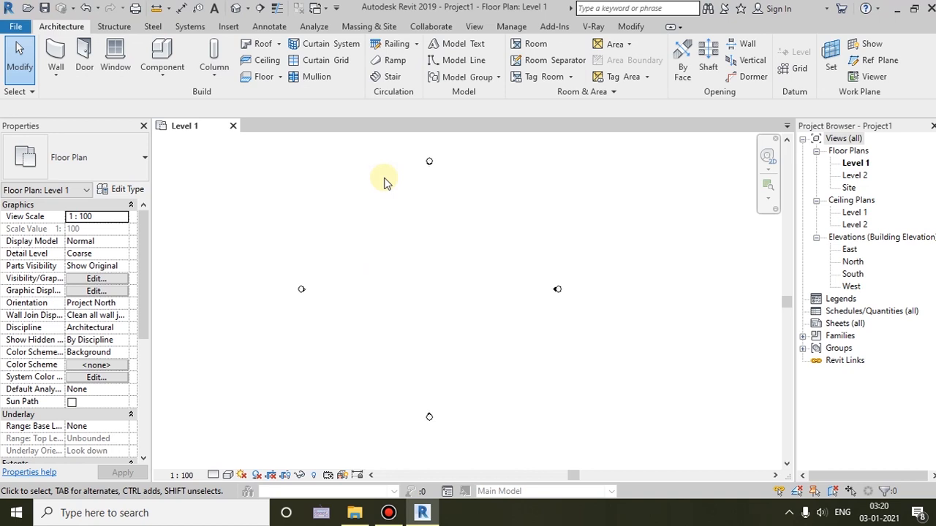
pyautogui.click(897, 12)
pyautogui.rightClick(417, 123)
pyautogui.click(458, 162)
pyautogui.click(416, 514)
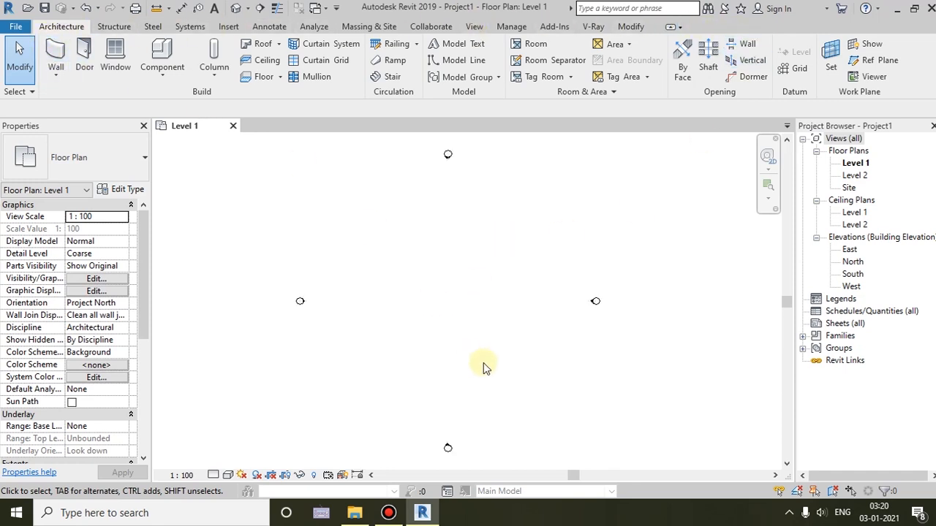
pyautogui.moveTo(479, 369)
pyautogui.mouseDown(button='middle')
pyautogui.moveTo(474, 384)
pyautogui.moveTo(477, 371)
pyautogui.moveTo(491, 374)
pyautogui.moveTo(470, 347)
pyautogui.moveTo(485, 398)
pyautogui.mouseUp(button='middle')
pyautogui.scroll(1, 479, 371)
pyautogui.scroll(-1, 474, 378)
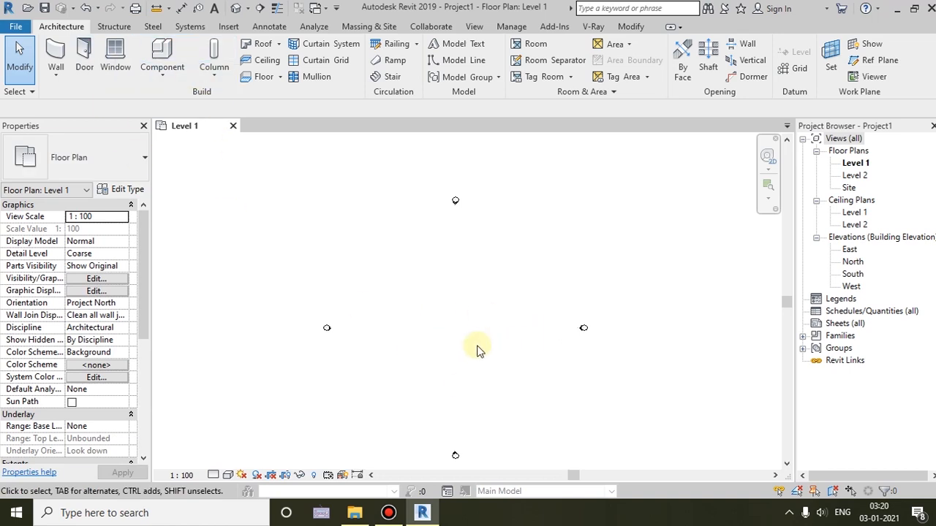
pyautogui.moveTo(476, 351); pyautogui.dragTo(479, 324, button='middle')
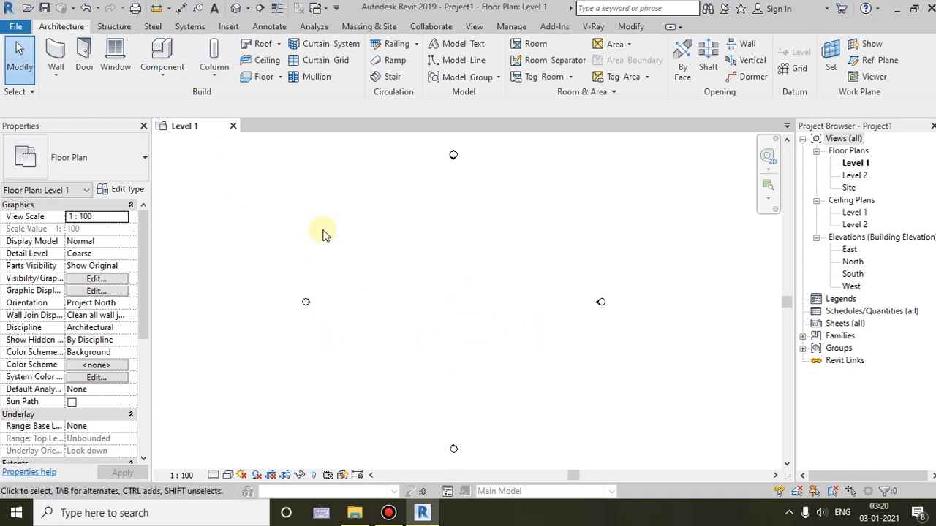
# Start a Roof by Footprint in the Level 1 plan and move its base to Level 2.
pyautogui.click(278, 44)
pyautogui.click(278, 66)
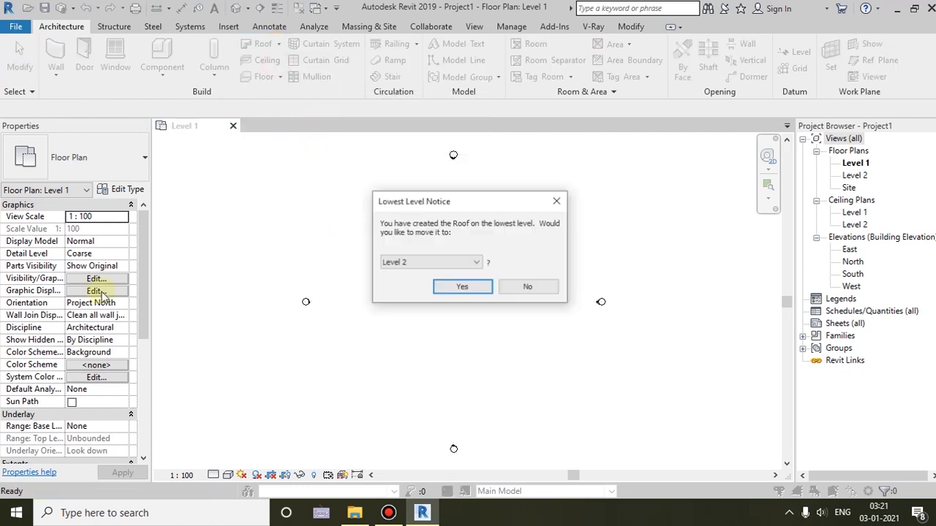
pyautogui.click(459, 264)
pyautogui.click(426, 286)
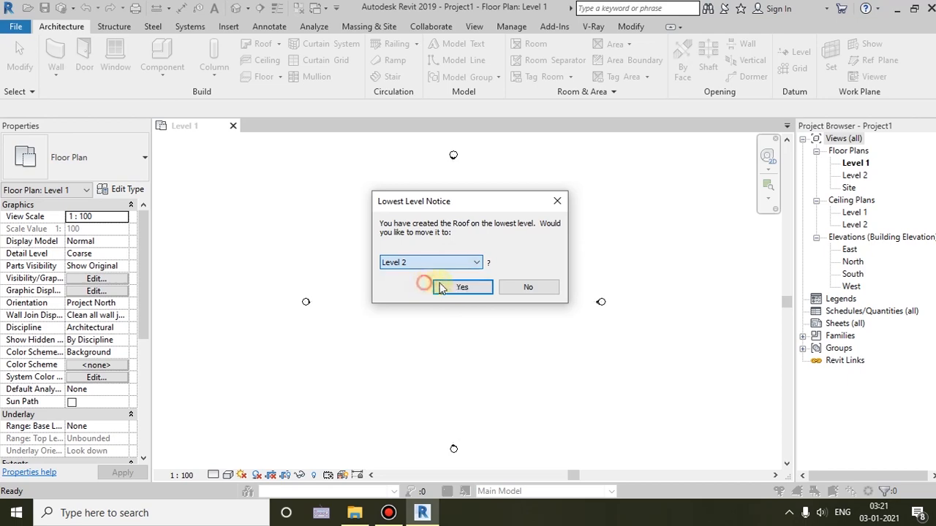
pyautogui.click(460, 288)
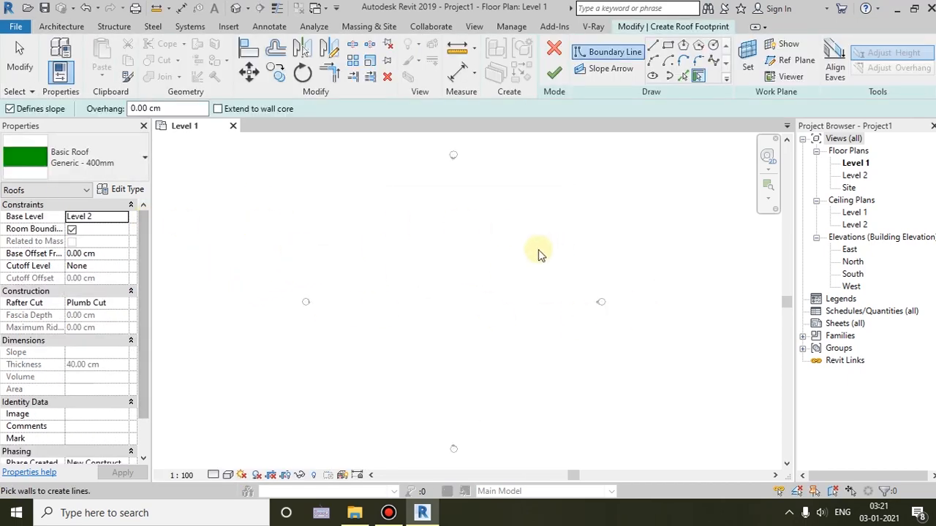
# Sketch a rectangular roof boundary about 2300 by 2300 cm between the elevation markers and finish the footprint.
pyautogui.click(667, 45)
pyautogui.click(404, 252)
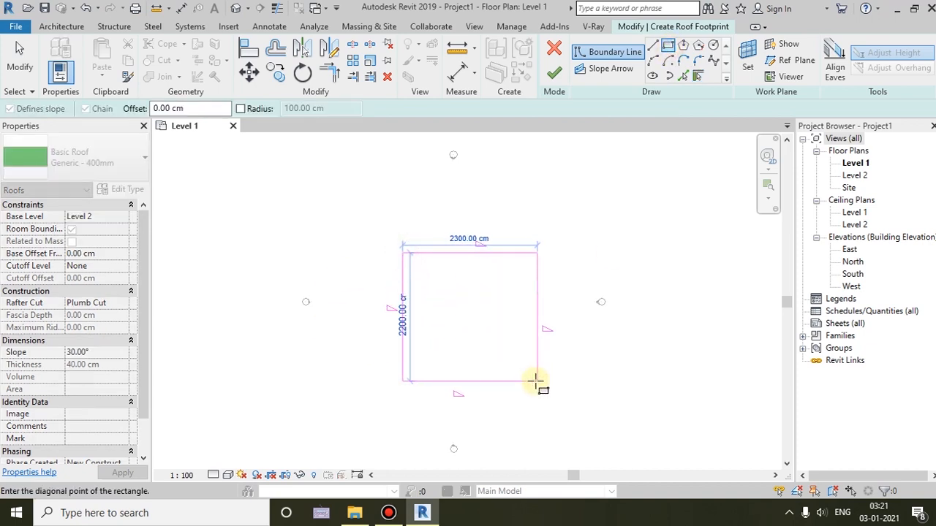
pyautogui.click(537, 385)
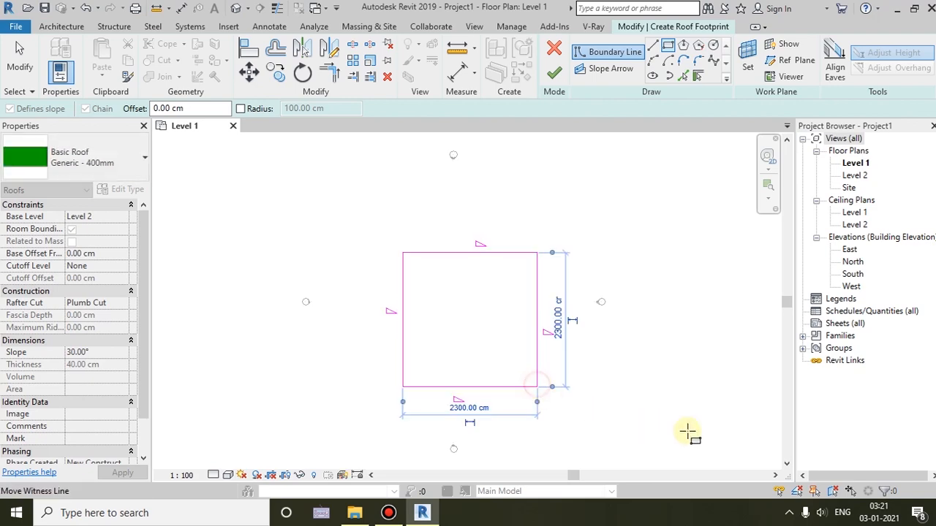
pyautogui.moveTo(414, 344); pyautogui.dragTo(355, 295, button='middle')
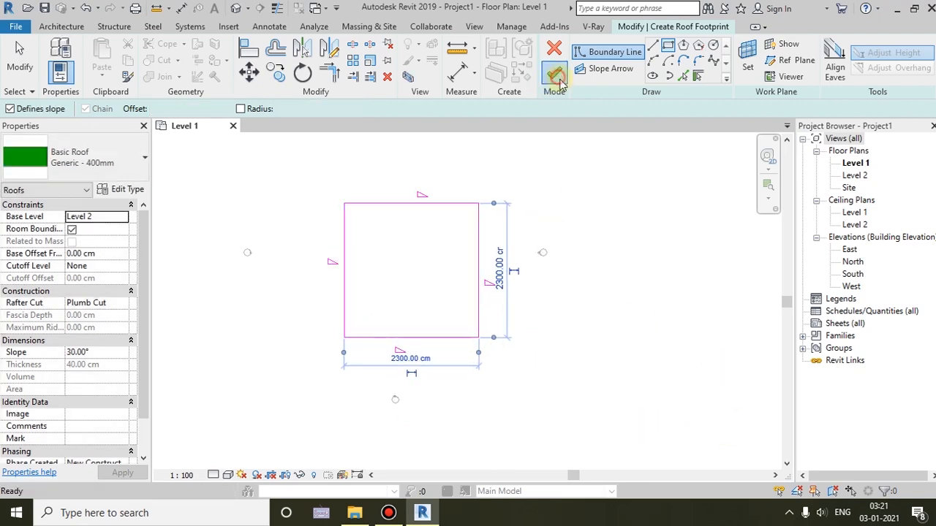
pyautogui.click(553, 73)
# Open the default 3D view and hide the two level lines in it.
pyautogui.click(235, 8)
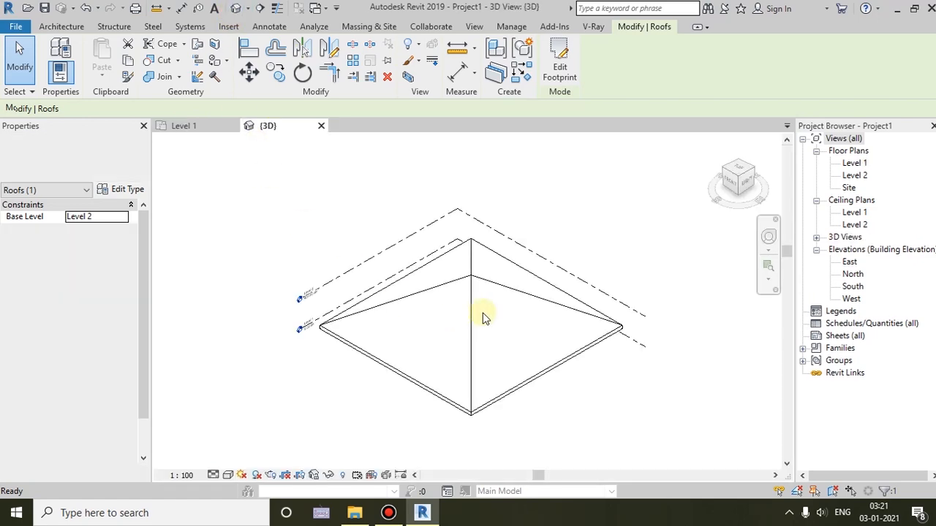
pyautogui.press('Escape')
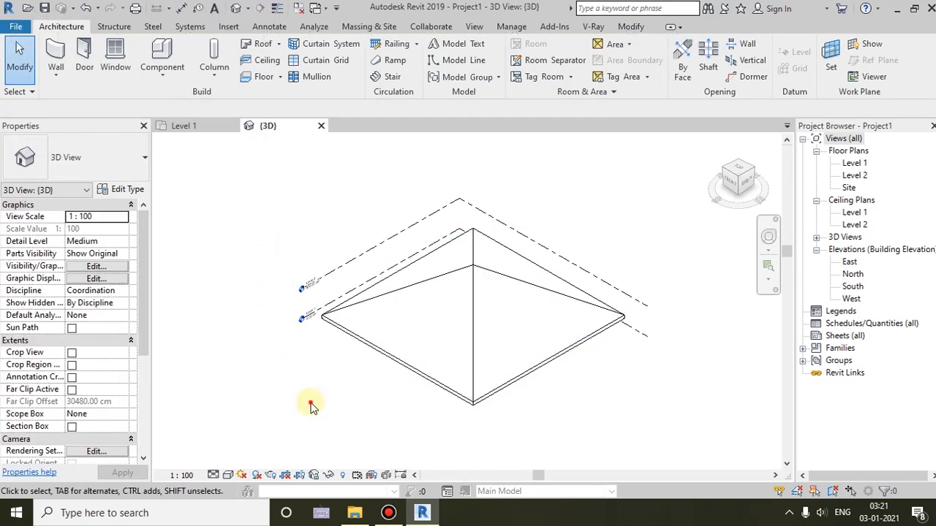
pyautogui.moveTo(309, 408); pyautogui.dragTo(274, 236)
pyautogui.rightClick(326, 306)
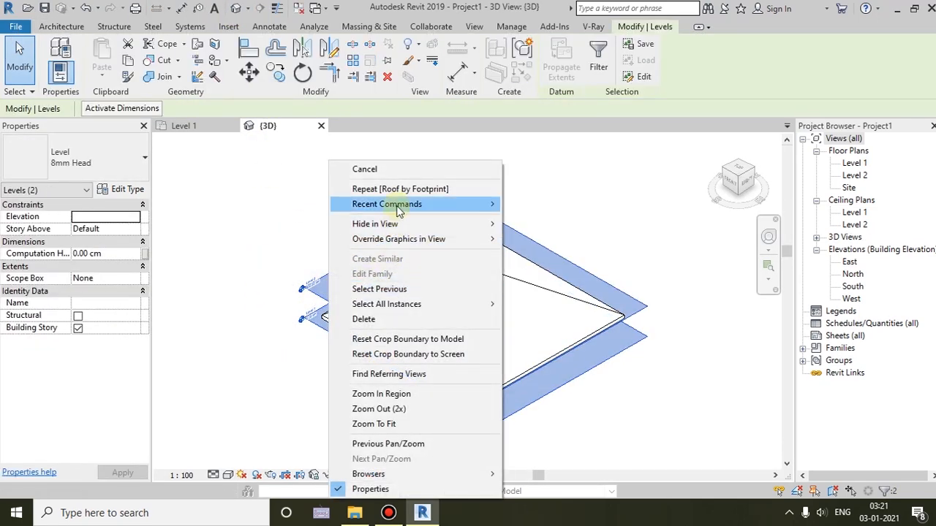
pyautogui.moveTo(402, 225)
pyautogui.click(552, 227)
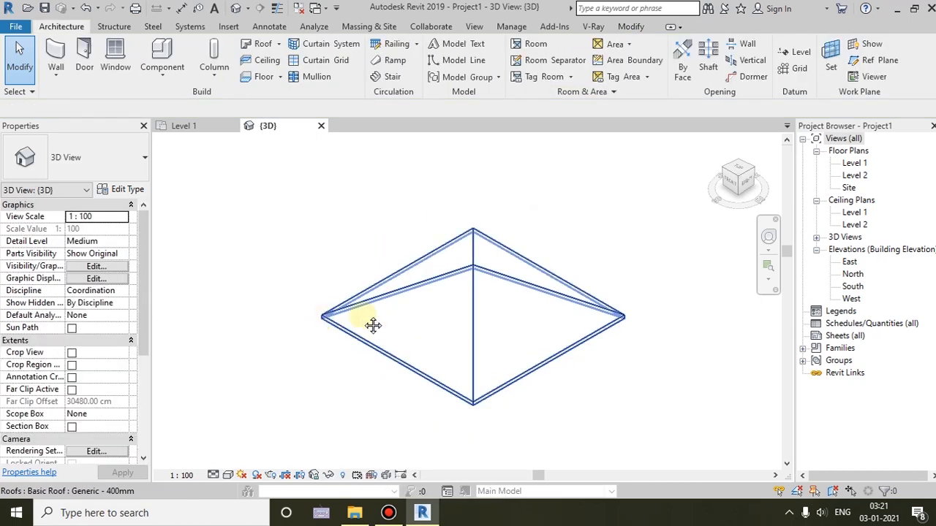
# Change the pyramid roof's type to Sloped Glazing.
pyautogui.keyDown('shift'); pyautogui.moveTo(371, 324); pyautogui.dragTo(337, 387, button='middle'); pyautogui.keyUp('shift')
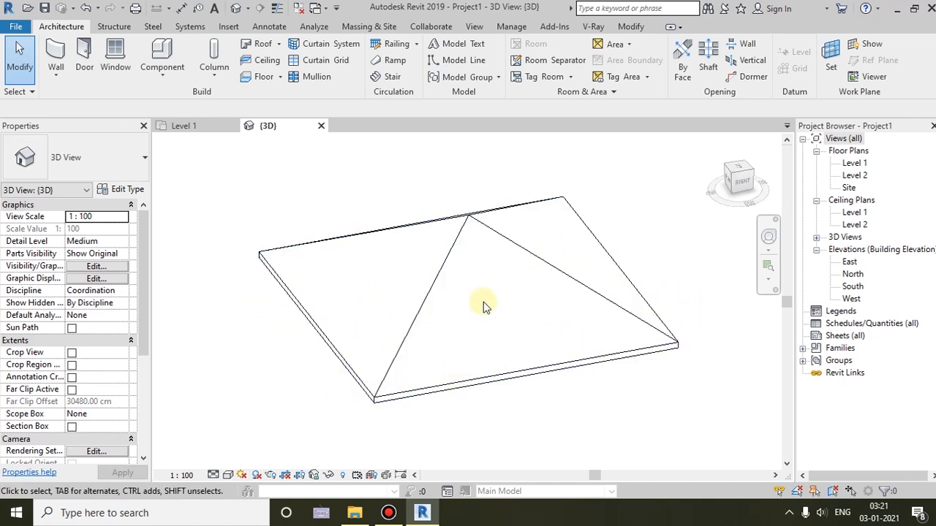
pyautogui.click(508, 231)
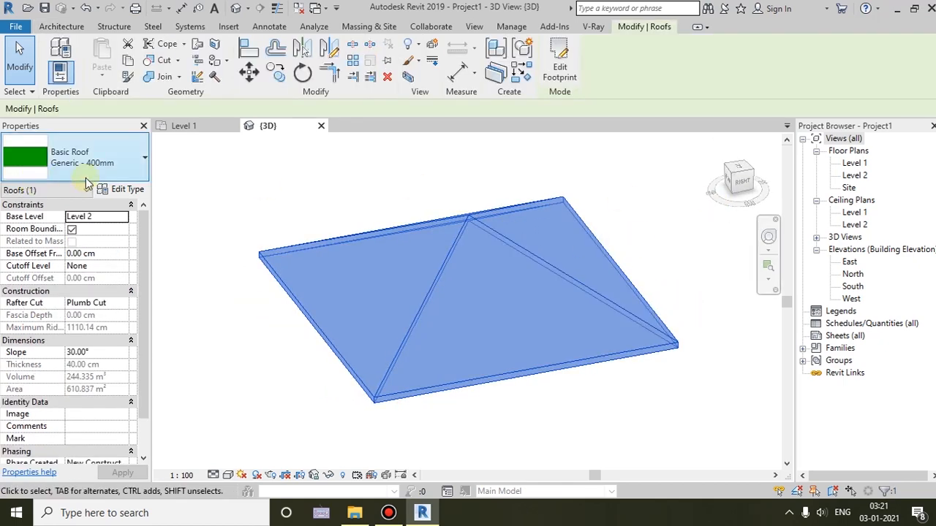
pyautogui.click(117, 172)
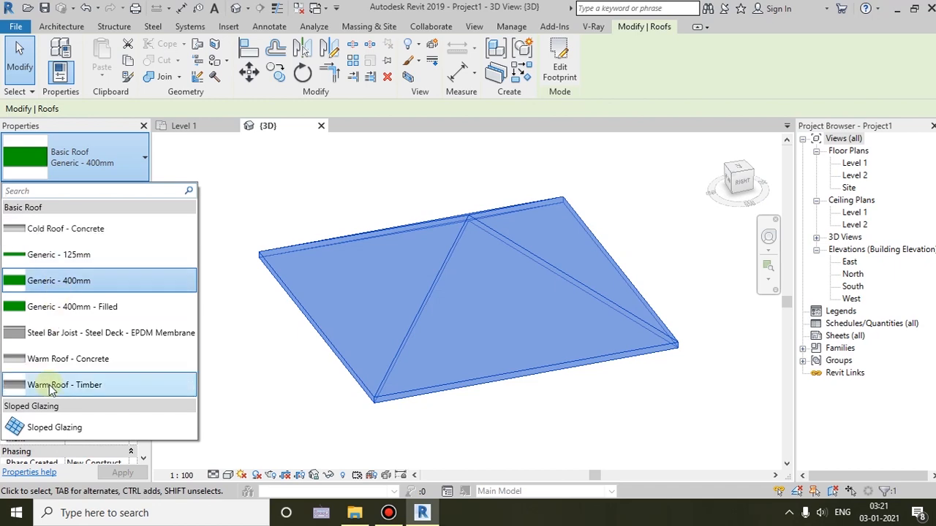
pyautogui.click(36, 429)
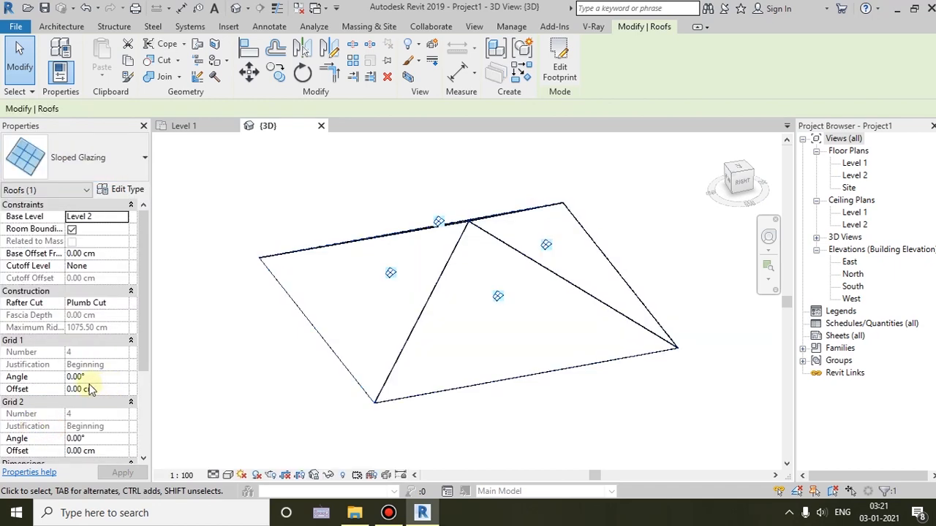
pyautogui.keyDown('shift'); pyautogui.moveTo(382, 388); pyautogui.dragTo(219, 278, button='middle'); pyautogui.keyUp('shift')
pyautogui.keyDown('shift'); pyautogui.moveTo(254, 251); pyautogui.dragTo(376, 205, button='middle'); pyautogui.keyUp('shift')
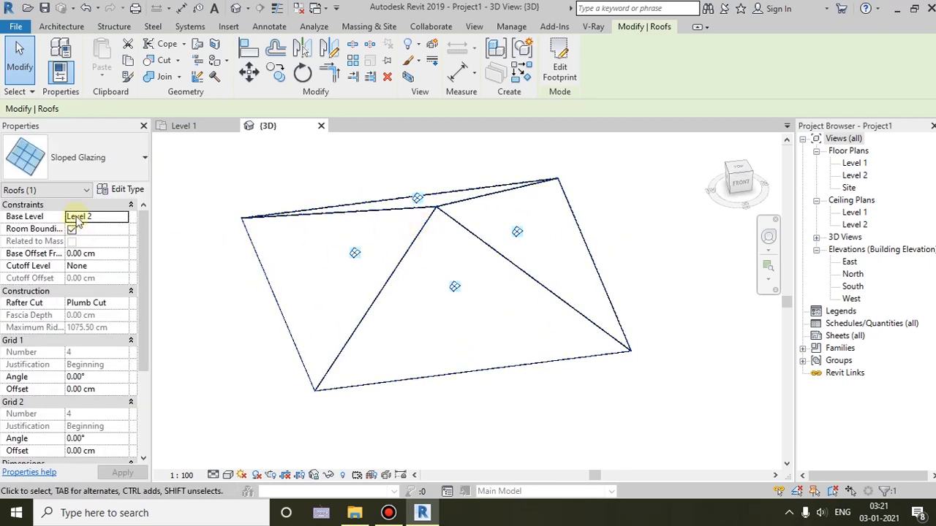
# In the Sloped Glazing roof type, set the Grid 1 layout to Fixed Distance with a spacing of 100 cm.
pyautogui.click(121, 190)
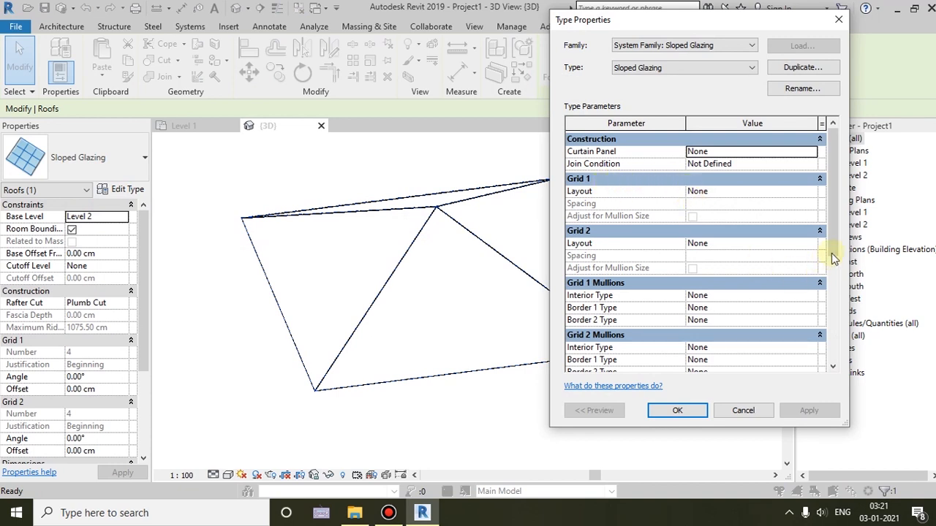
pyautogui.scroll(-3, 784, 265)
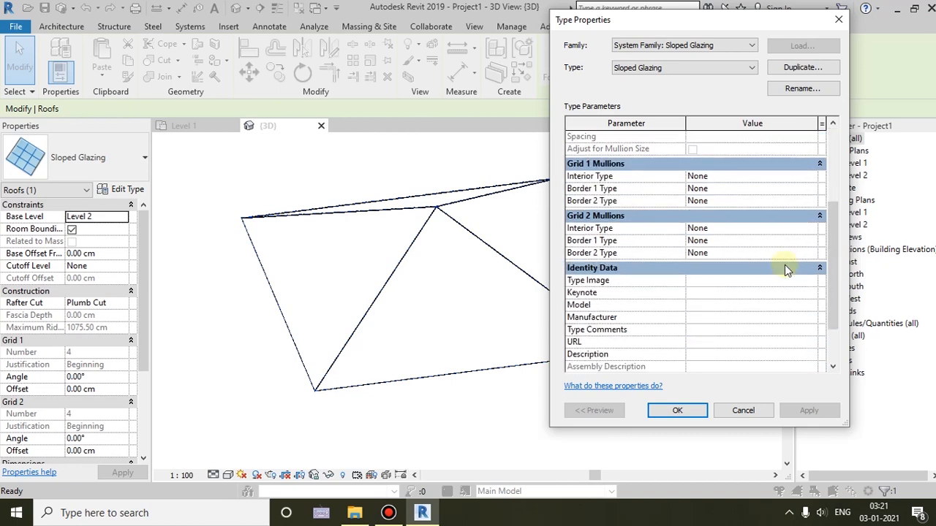
pyautogui.scroll(5, 784, 264)
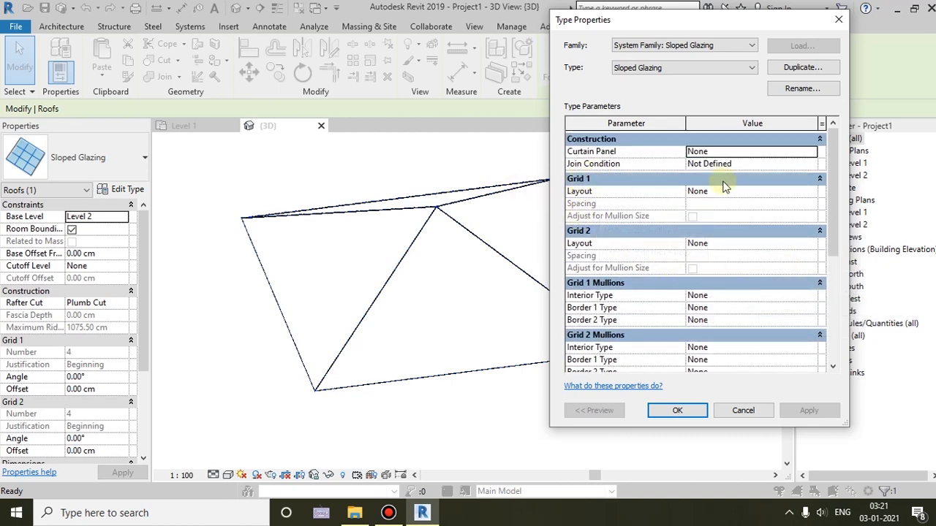
pyautogui.click(807, 193)
pyautogui.click(810, 191)
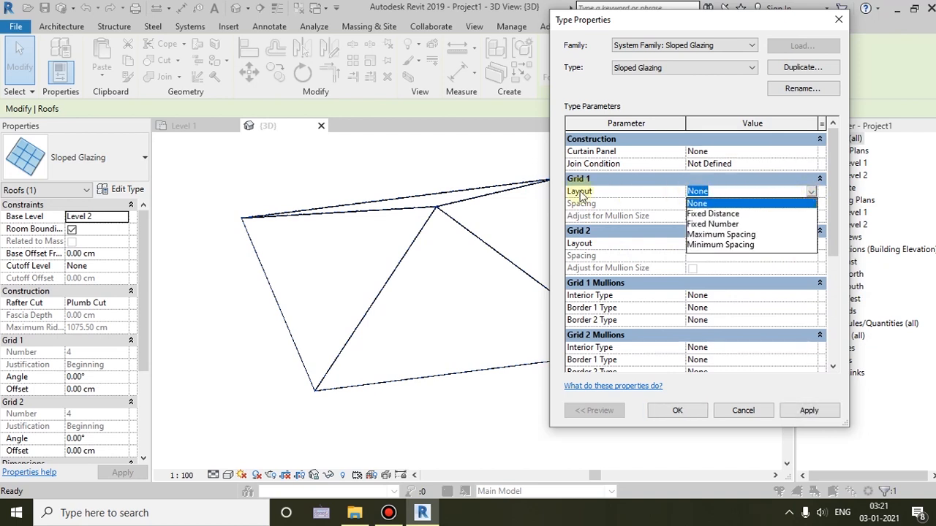
pyautogui.click(745, 214)
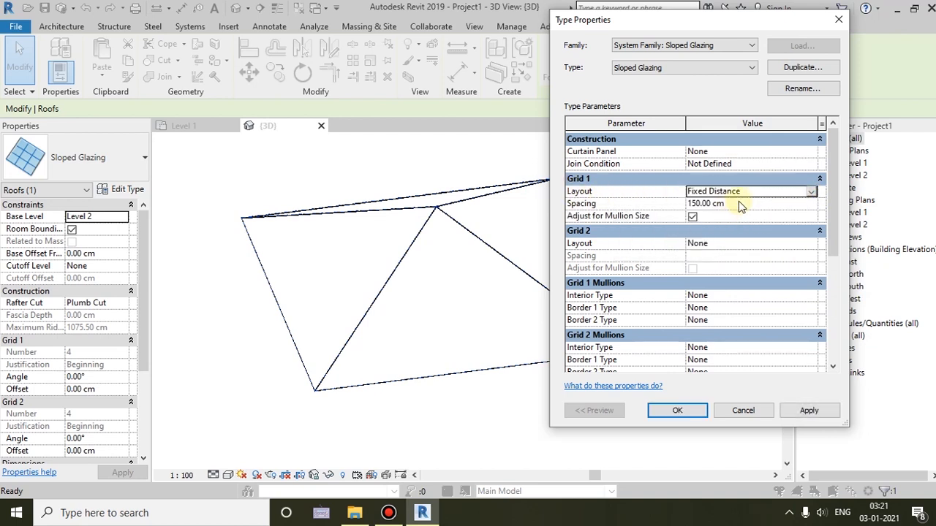
pyautogui.click(740, 203)
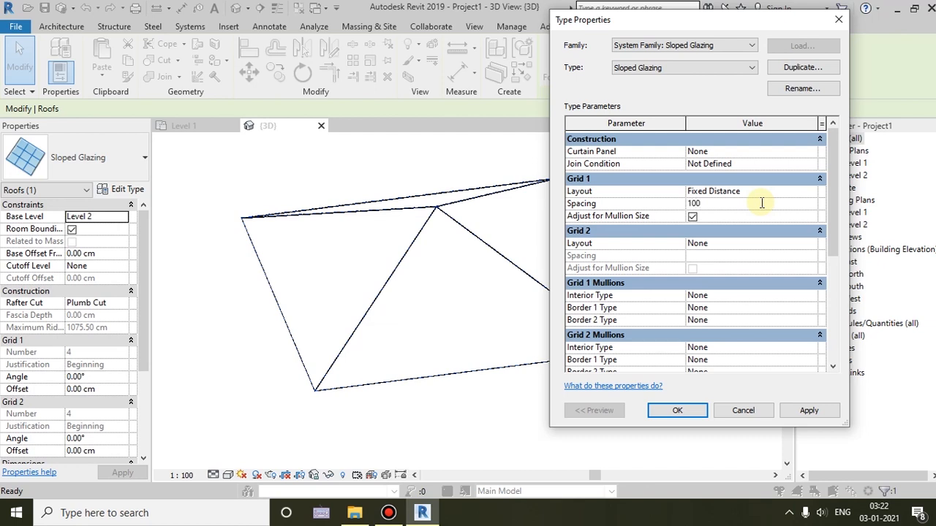
pyautogui.press('Return')
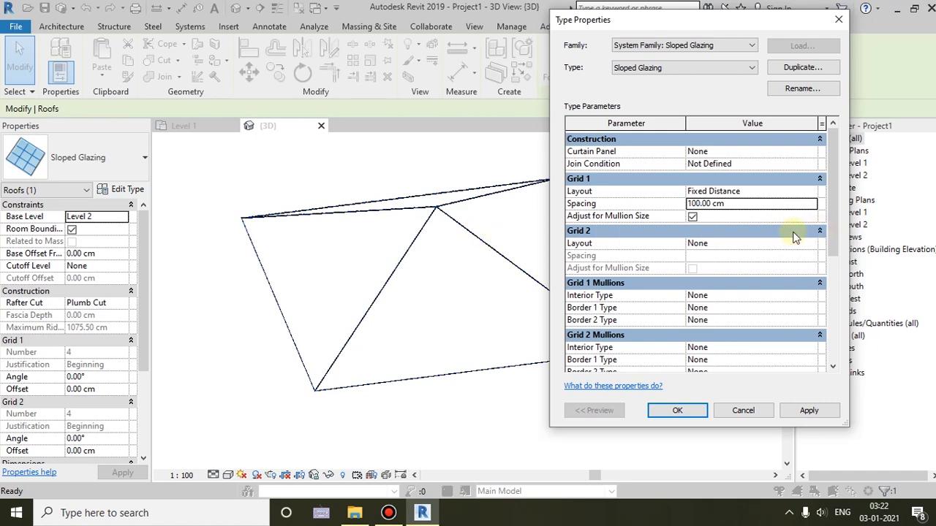
# Collapse the Grid 2 parameters and set the Grid 1 interior mullion type to Rectangular Mullion : 50 x 150mm.
pyautogui.click(819, 231)
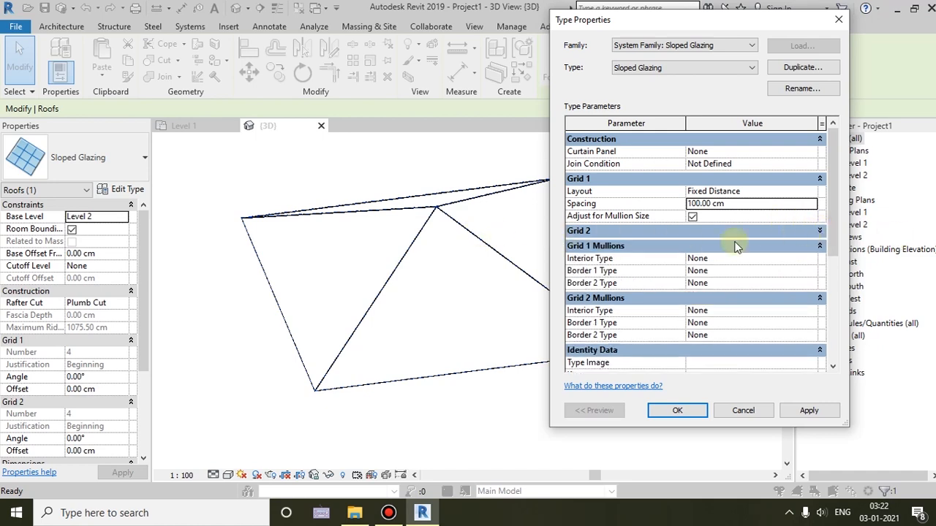
pyautogui.moveTo(837, 223); pyautogui.dragTo(831, 252)
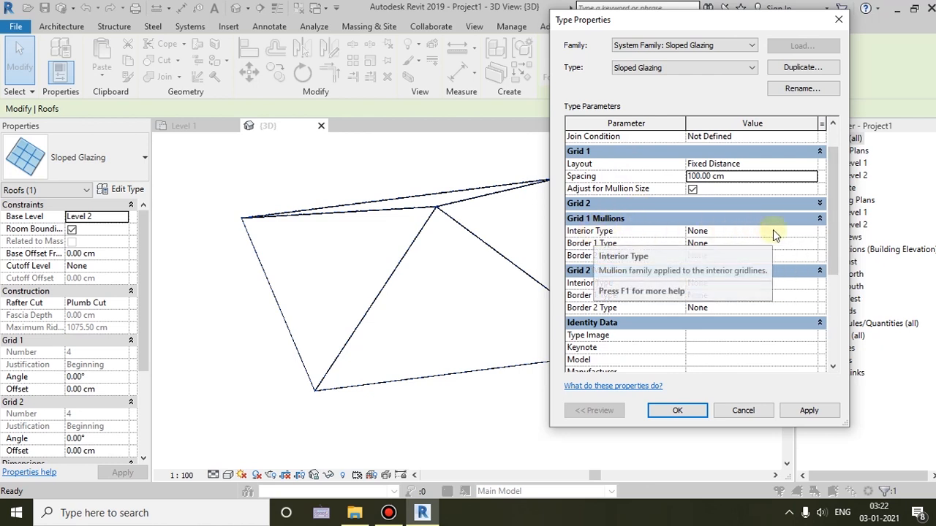
pyautogui.click(810, 231)
pyautogui.click(783, 284)
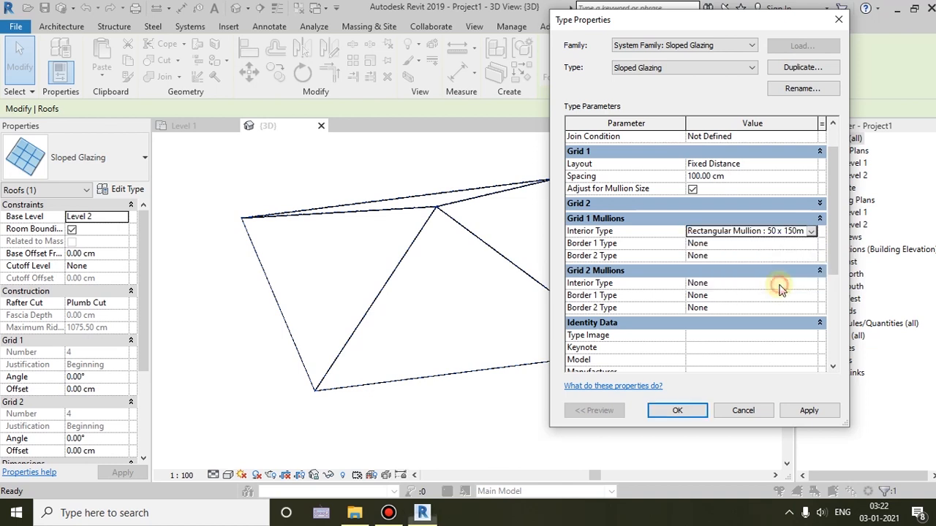
pyautogui.click(810, 231)
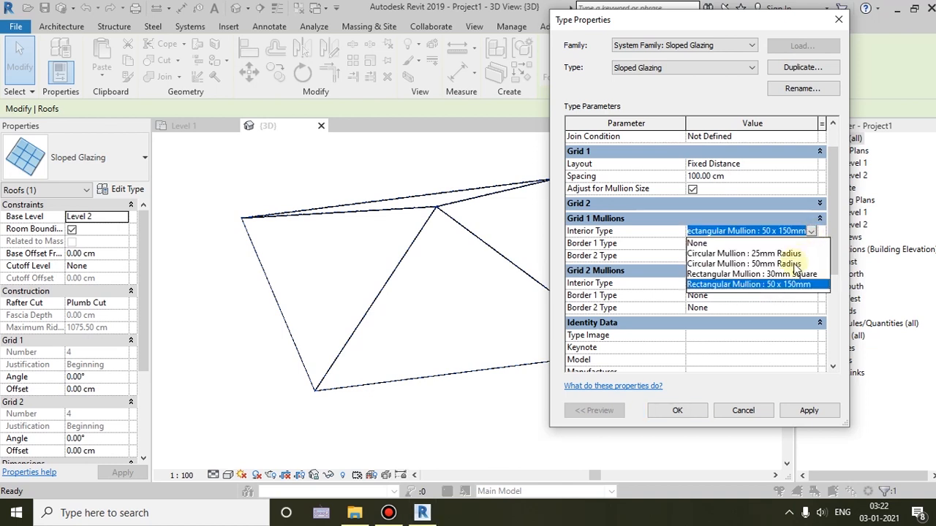
pyautogui.click(760, 285)
# Set both the Border 1 and Border 2 types of the Grid 1 mullions to Rectangular Mullion : 50 x 150mm.
pyautogui.click(813, 244)
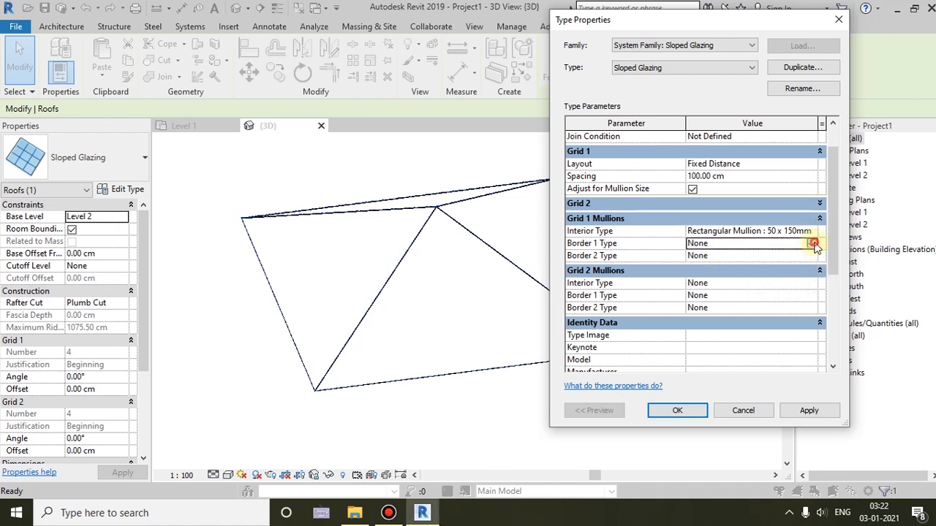
pyautogui.scroll(-1, 804, 300)
pyautogui.click(797, 290)
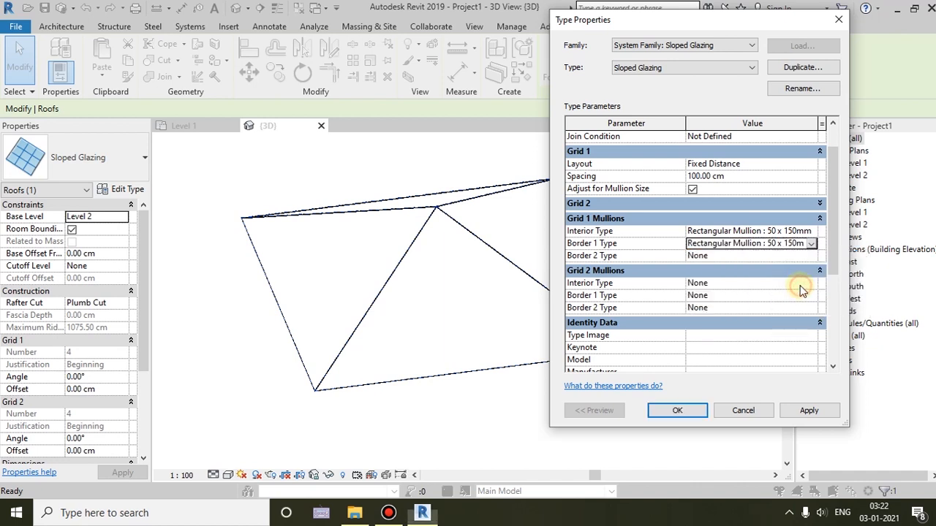
pyautogui.click(809, 255)
pyautogui.scroll(-1, 795, 311)
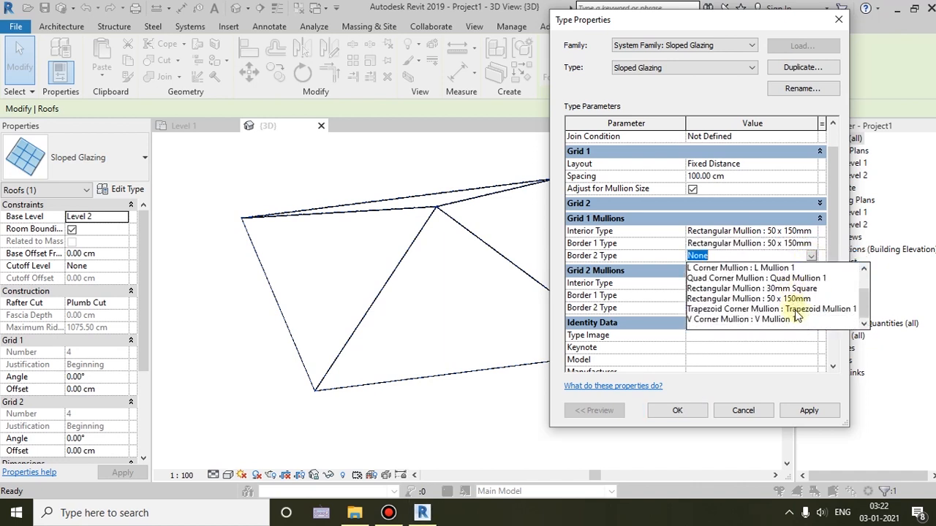
pyautogui.click(796, 298)
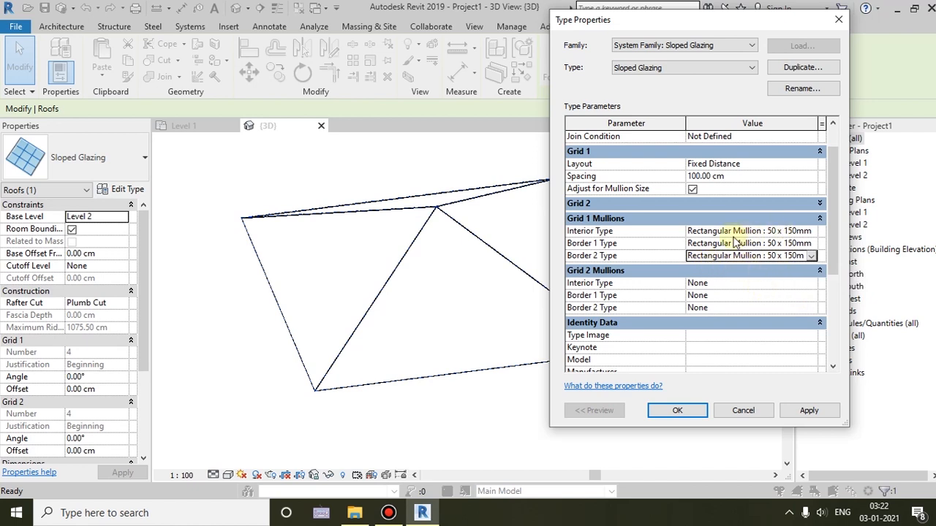
# Review the Border 2 mullion options, keep Rectangular Mullion : 50 x 150mm, and accept the type changes for the roof.
pyautogui.moveTo(832, 268); pyautogui.dragTo(829, 234)
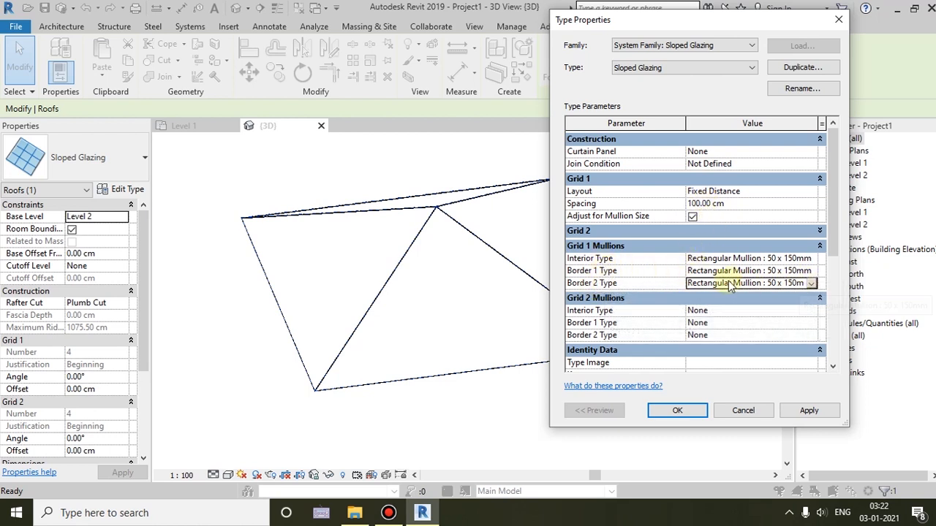
pyautogui.click(812, 284)
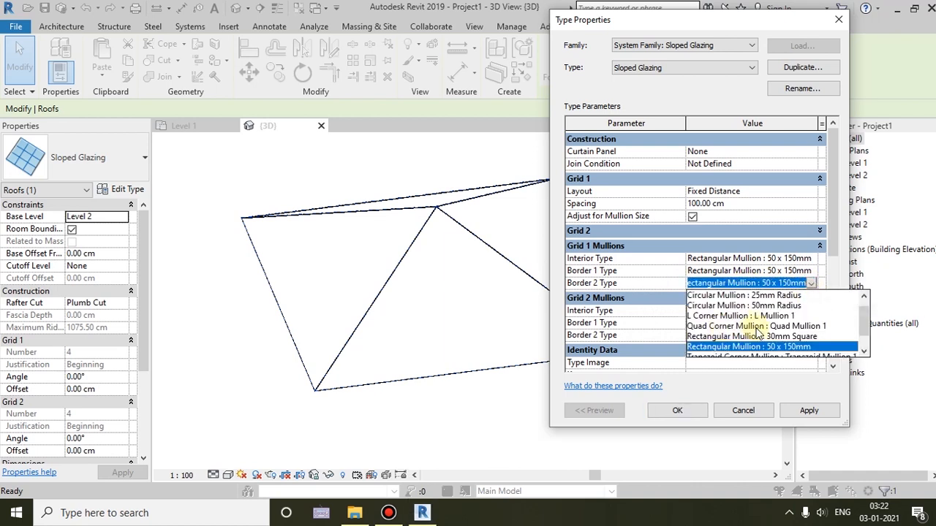
pyautogui.moveTo(861, 329); pyautogui.dragTo(863, 297)
pyautogui.scroll(-1, 814, 335)
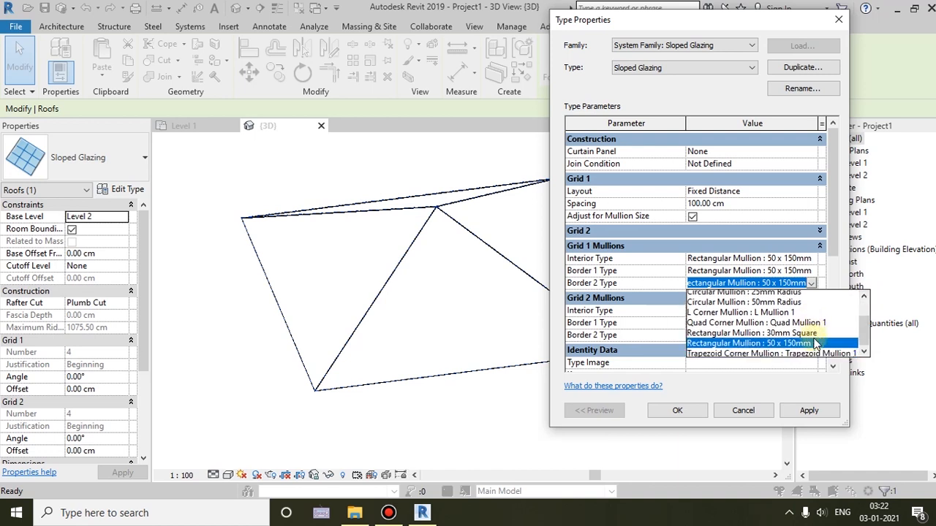
pyautogui.click(764, 328)
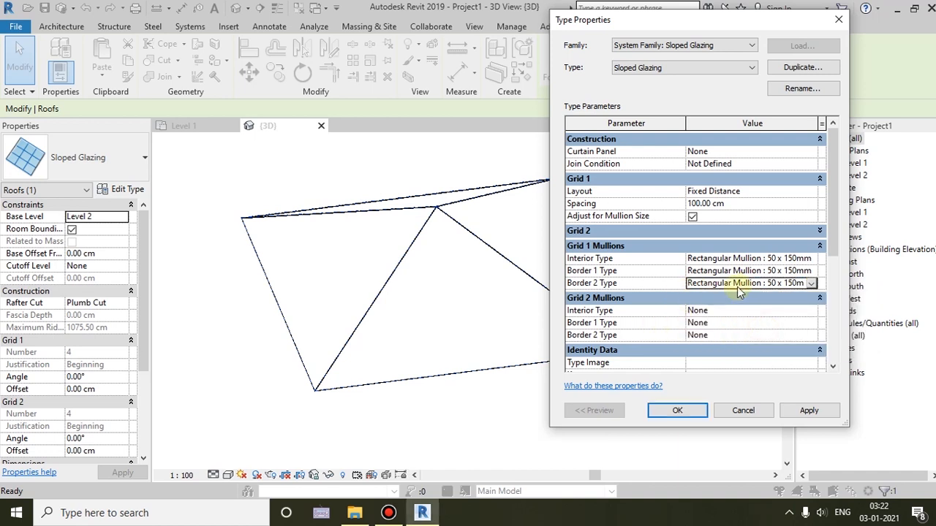
pyautogui.click(678, 410)
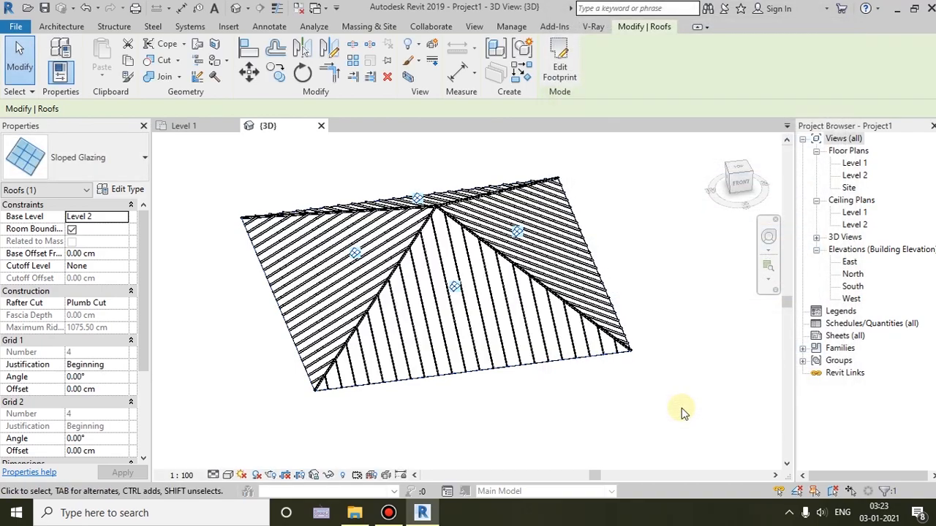
# Examine the mullions on the roof's slopes and where they meet at the hip and eave corner.
pyautogui.keyDown('shift'); pyautogui.moveTo(460, 391); pyautogui.dragTo(523, 373, button='middle'); pyautogui.keyUp('shift')
pyautogui.keyDown('shift'); pyautogui.moveTo(523, 372); pyautogui.dragTo(465, 351); pyautogui.keyUp('shift')
pyautogui.scroll(3, 448, 346)
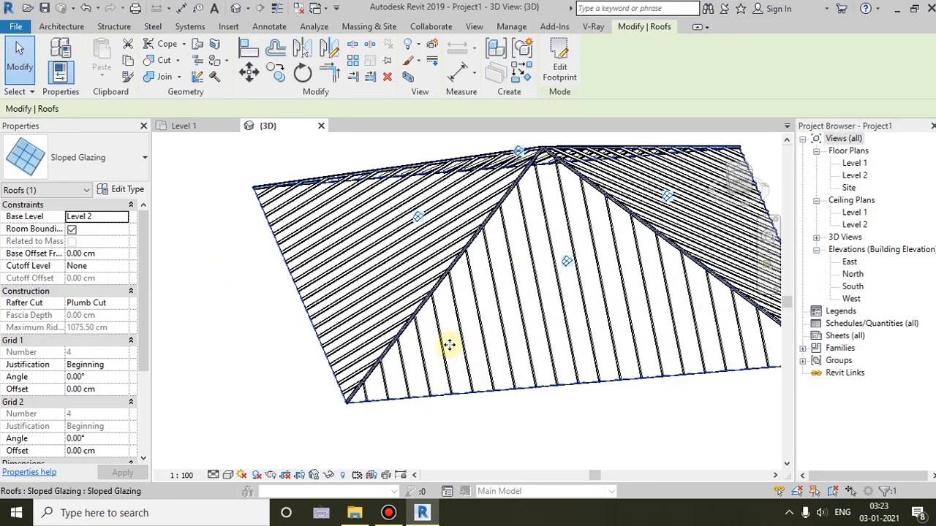
pyautogui.keyDown('shift'); pyautogui.moveTo(443, 367); pyautogui.dragTo(453, 351, button='middle'); pyautogui.keyUp('shift')
pyautogui.scroll(3, 453, 354)
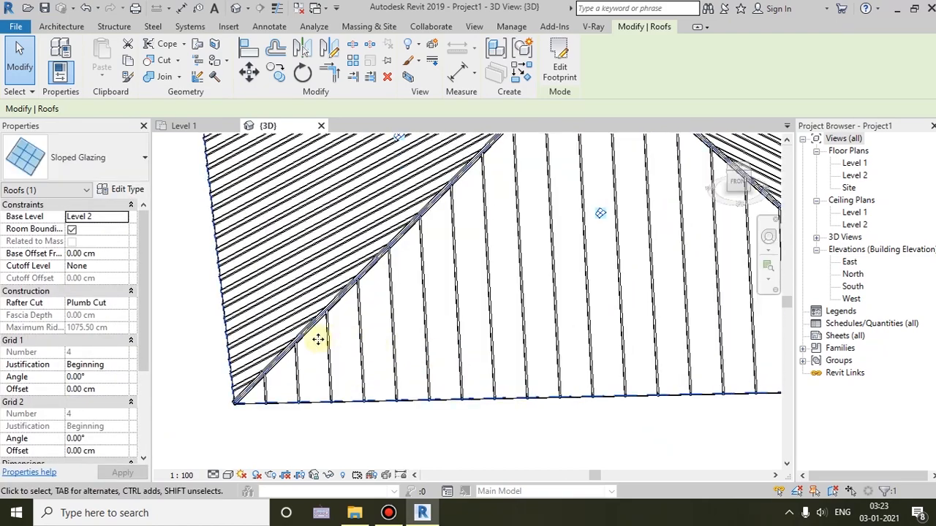
pyautogui.scroll(2, 317, 372)
pyautogui.keyDown('shift'); pyautogui.moveTo(317, 372); pyautogui.dragTo(461, 343, button='middle'); pyautogui.keyUp('shift')
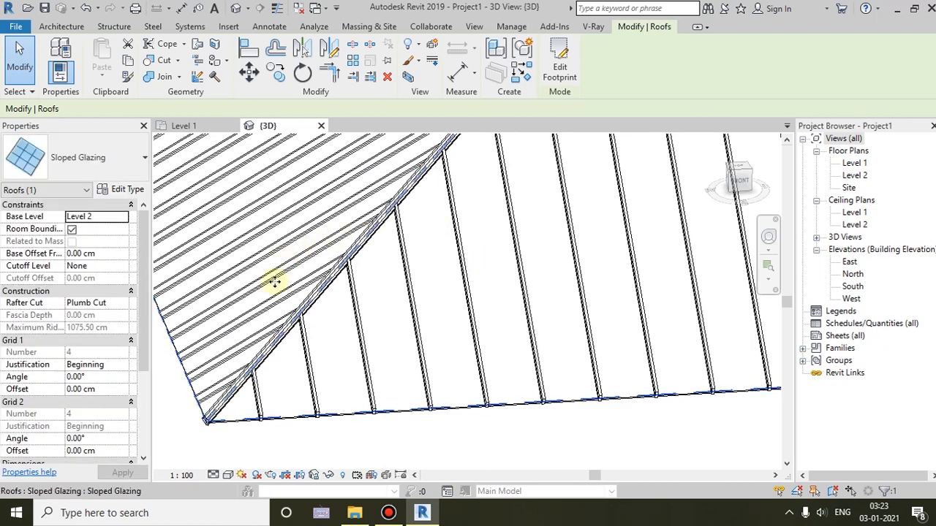
pyautogui.keyDown('shift'); pyautogui.moveTo(341, 334); pyautogui.dragTo(476, 324, button='middle'); pyautogui.keyUp('shift')
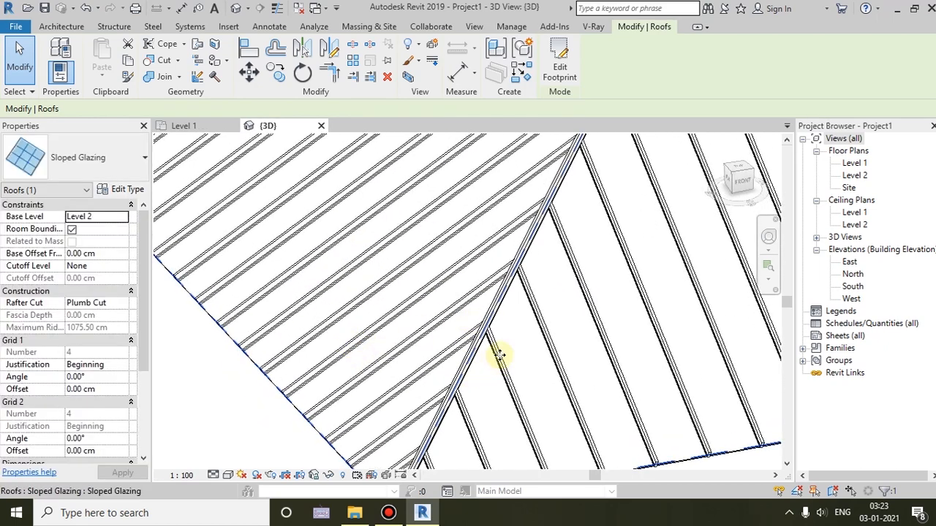
# Edit the 50 x 150mm Rectangular Mullion family type, setting its thickness to 25 cm and its width on both sides to 5 cm.
pyautogui.click(804, 349)
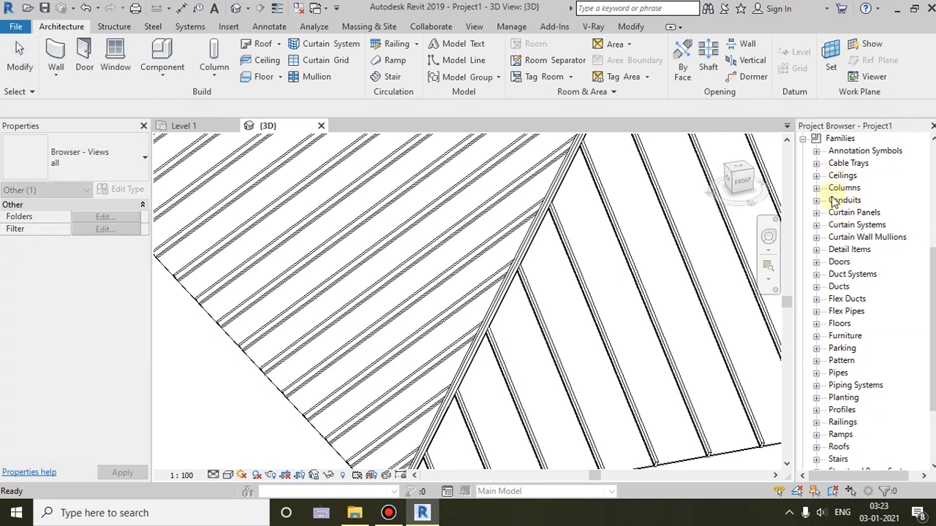
pyautogui.click(816, 237)
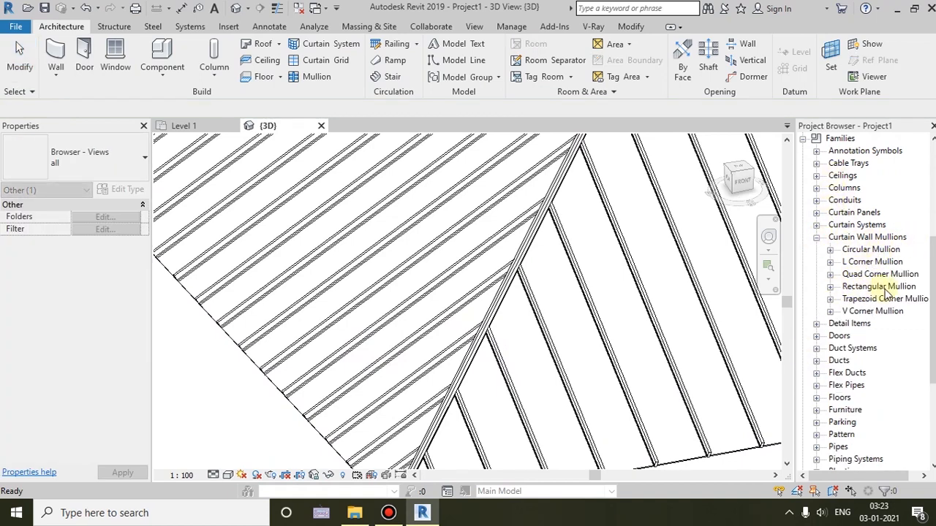
pyautogui.click(830, 287)
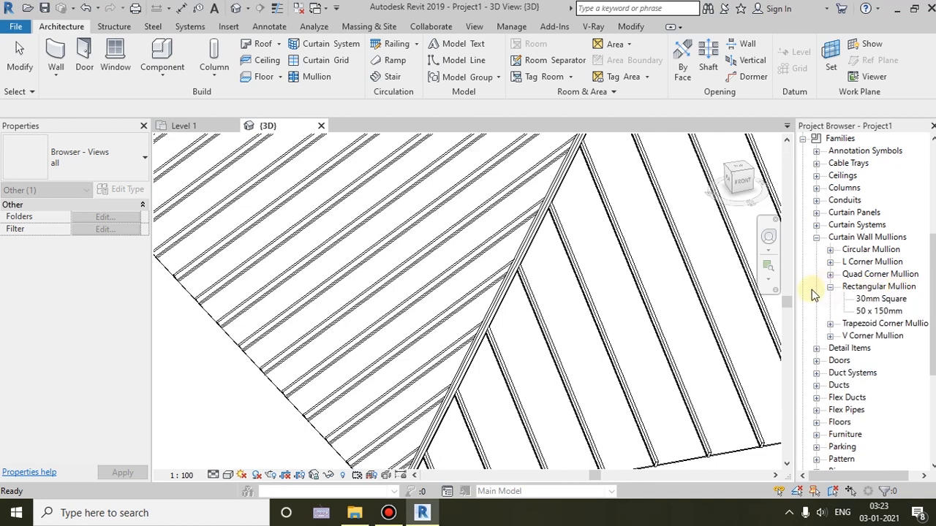
pyautogui.doubleClick(870, 313)
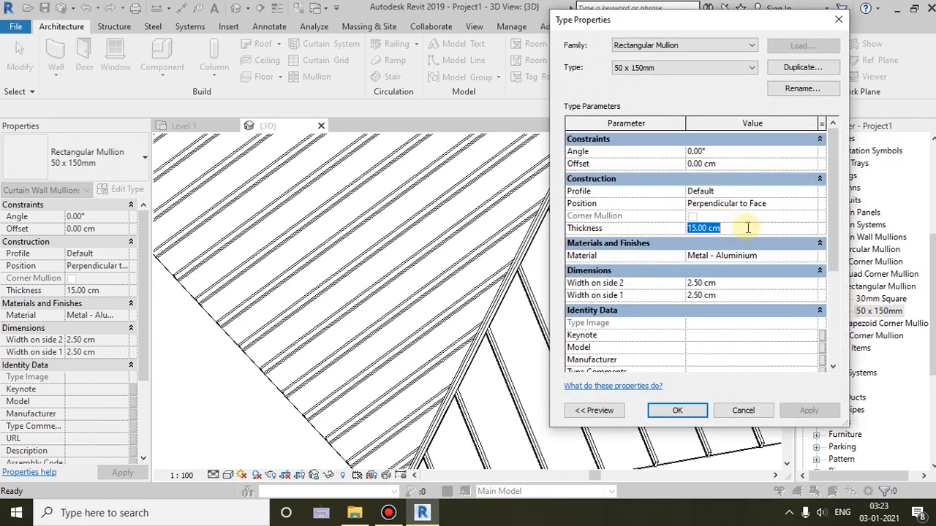
pyautogui.write('25')
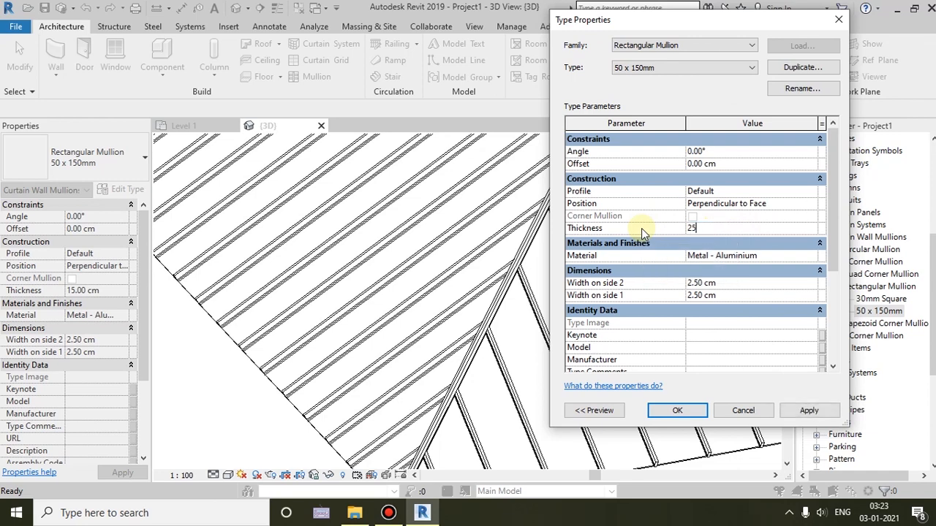
pyautogui.click(724, 283)
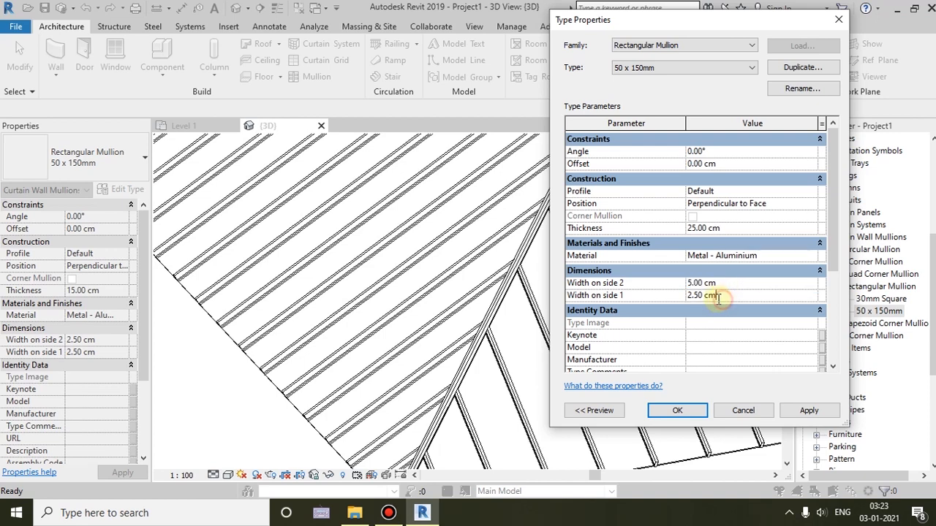
pyautogui.write('5')
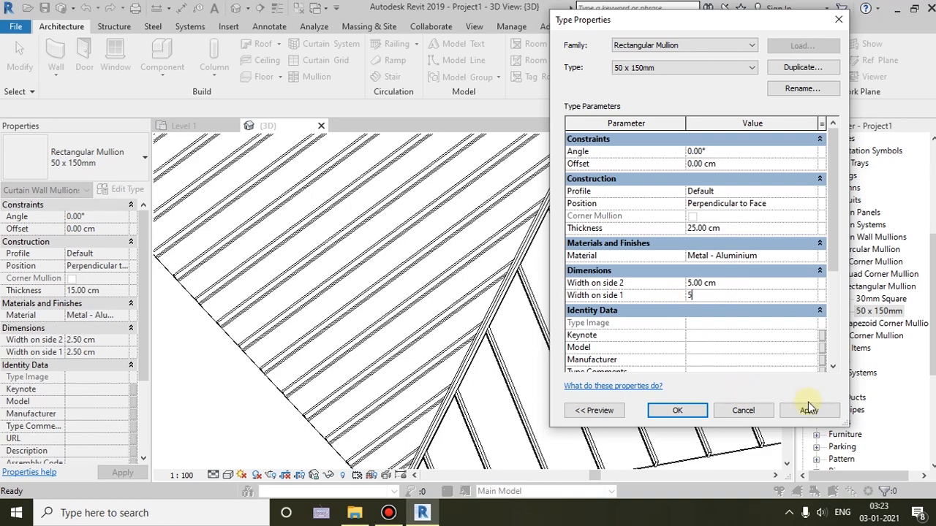
pyautogui.click(679, 410)
# Clear the selection and inspect the resized mullions across the whole roof and at its front corner.
pyautogui.keyDown('shift'); pyautogui.moveTo(476, 390); pyautogui.dragTo(503, 390, button='middle'); pyautogui.keyUp('shift')
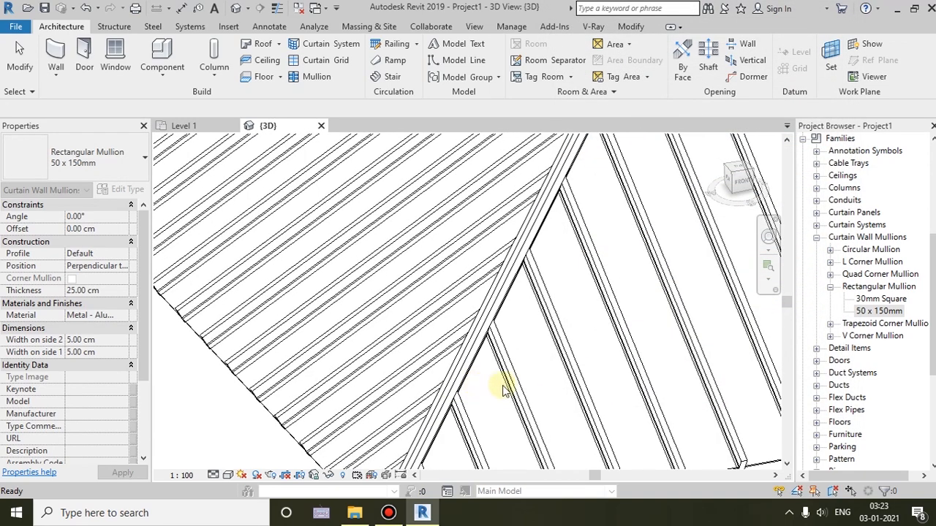
pyautogui.scroll(-6, 554, 437)
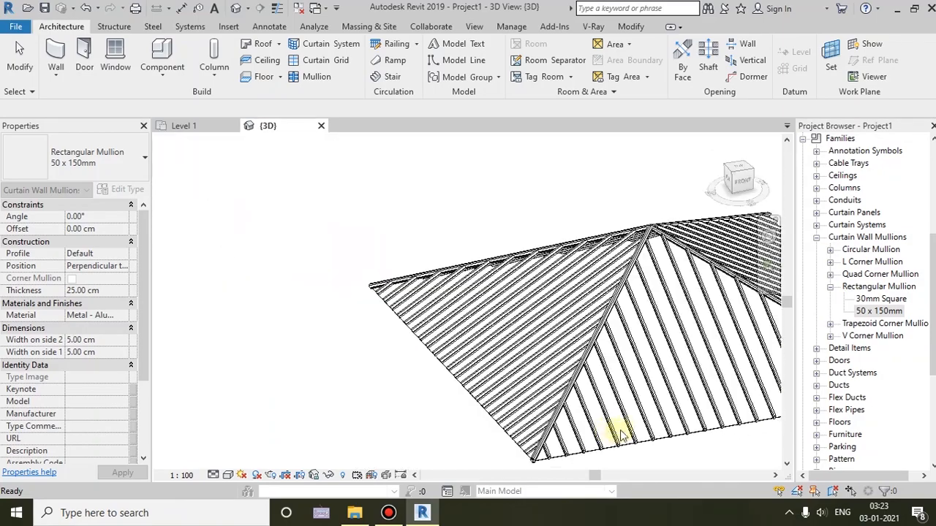
pyautogui.press('Escape')
pyautogui.keyDown('shift'); pyautogui.moveTo(533, 412); pyautogui.dragTo(397, 383, button='middle'); pyautogui.keyUp('shift')
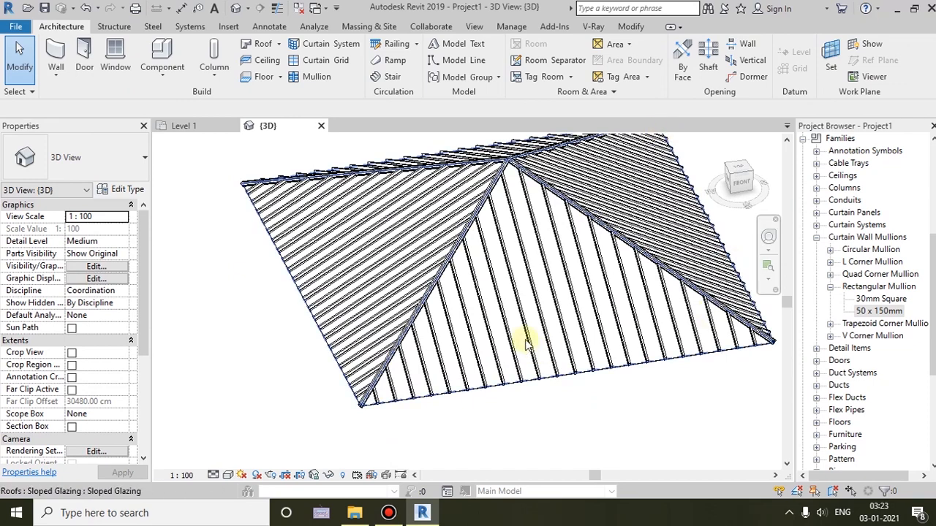
pyautogui.scroll(3, 370, 416)
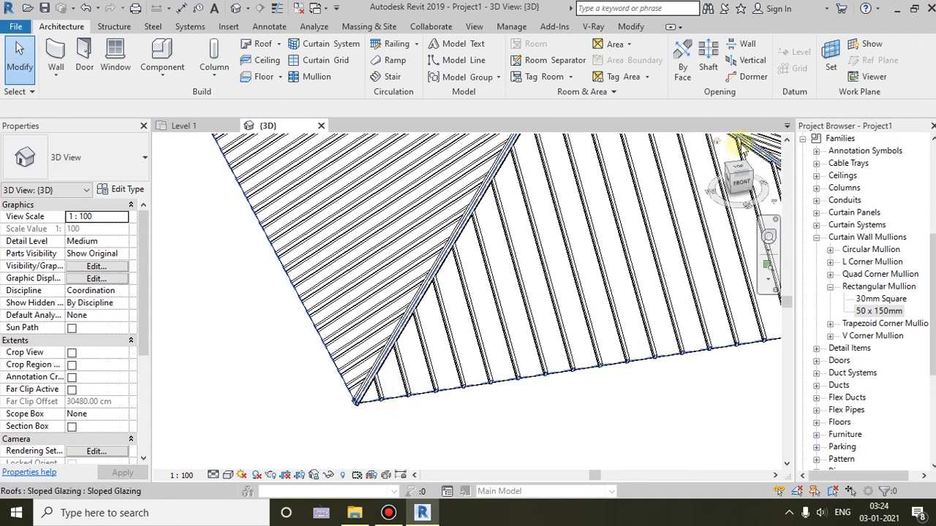
# From the top view, create an in-place Generic Models component named Generic Models 1 and start a rectangular extrusion sketch.
pyautogui.click(733, 170)
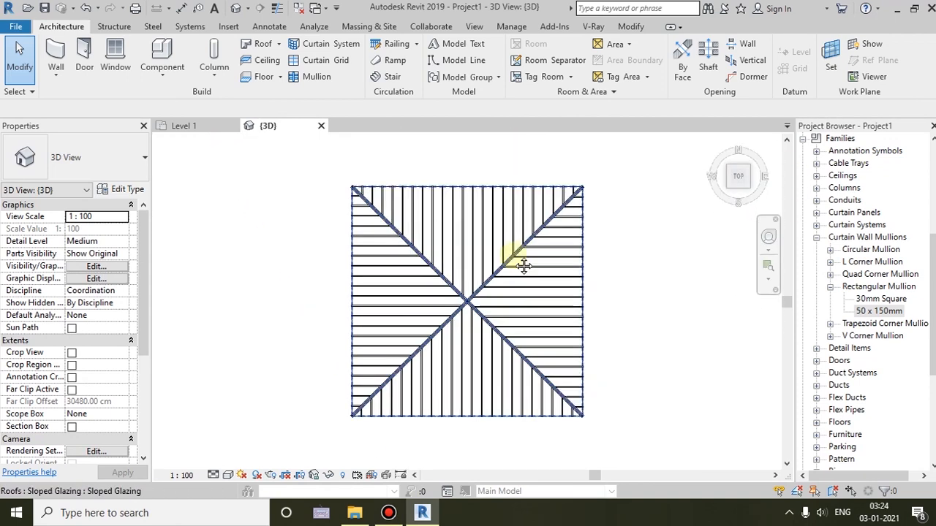
pyautogui.click(174, 79)
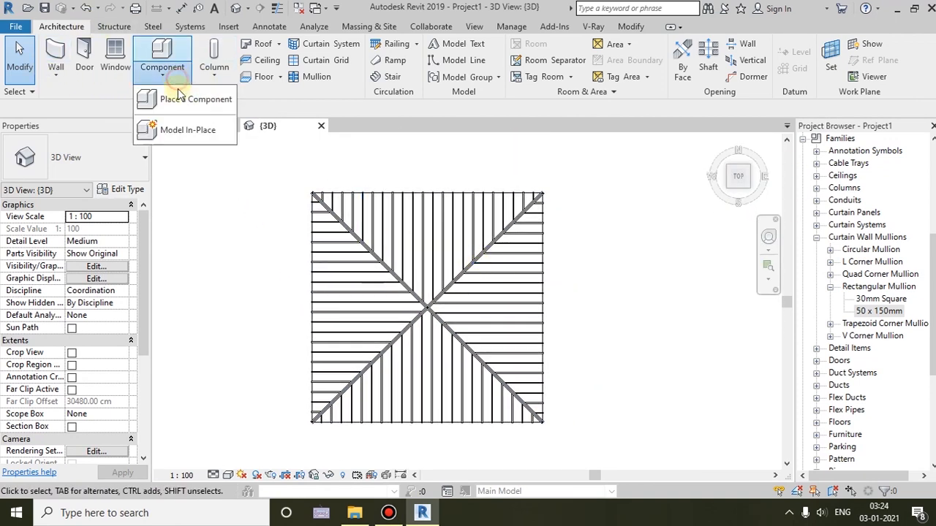
pyautogui.click(183, 133)
pyautogui.press('g')
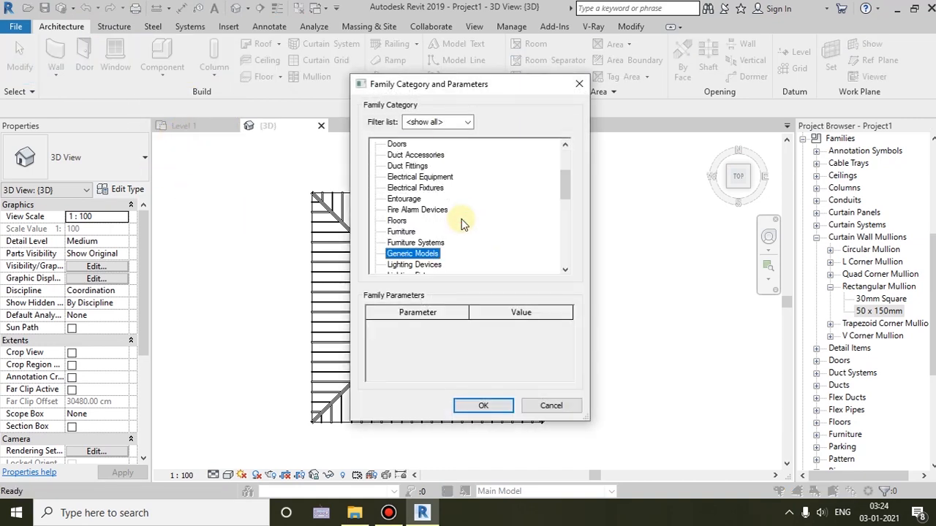
pyautogui.click(484, 406)
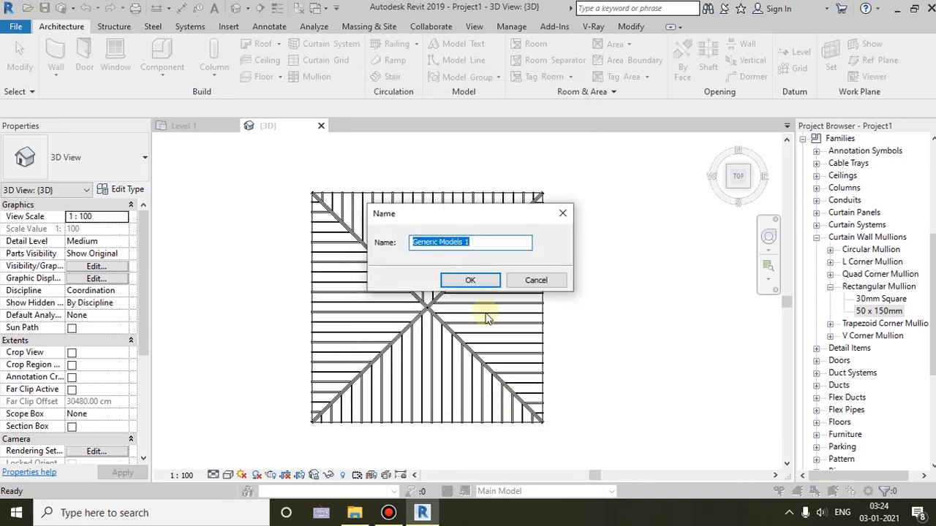
pyautogui.click(474, 278)
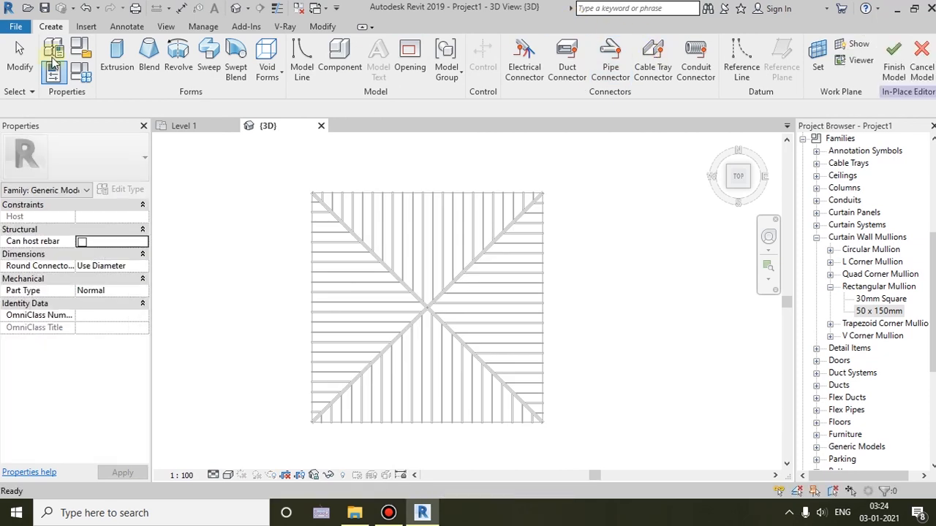
pyautogui.click(119, 58)
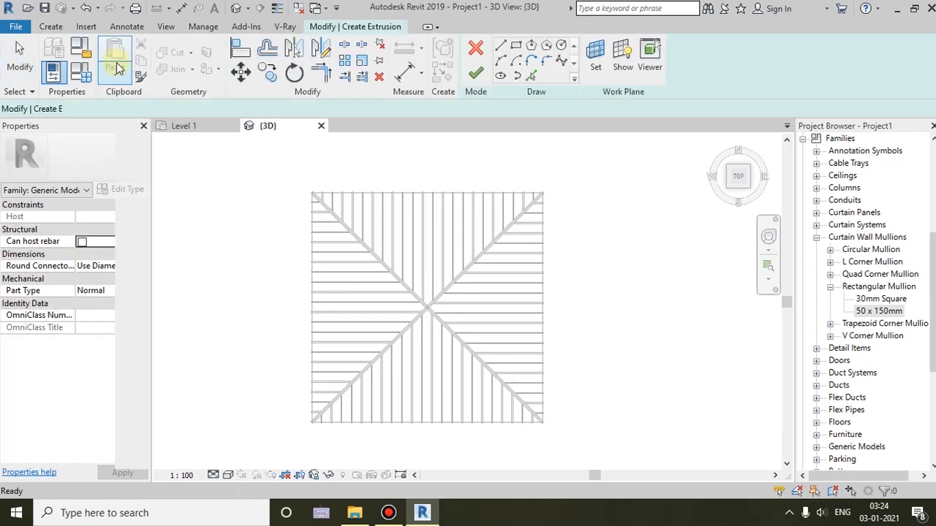
pyautogui.click(516, 45)
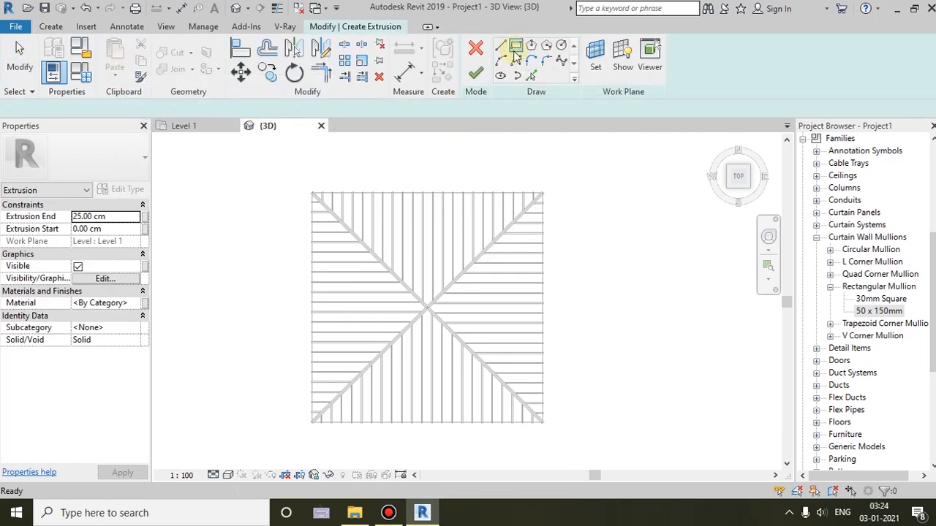
pyautogui.scroll(6, 333, 209)
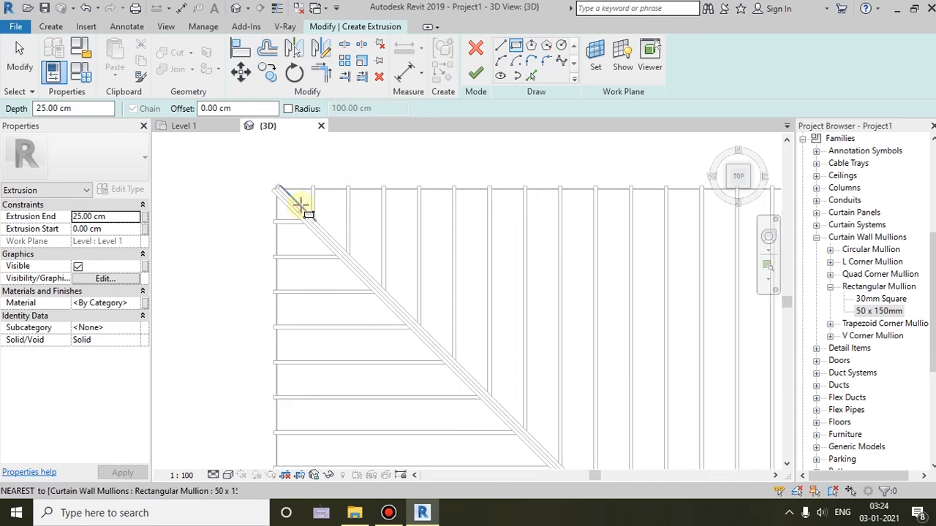
pyautogui.scroll(2, 263, 181)
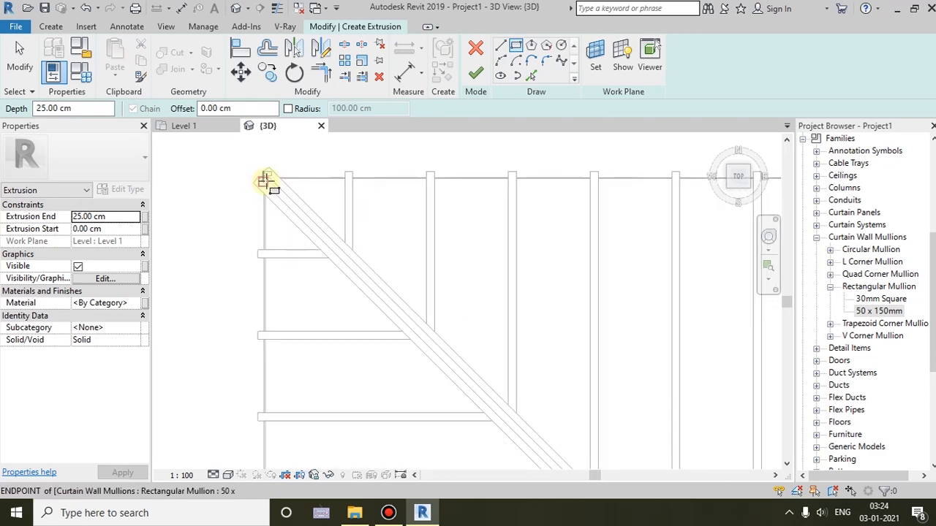
pyautogui.scroll(4, 264, 179)
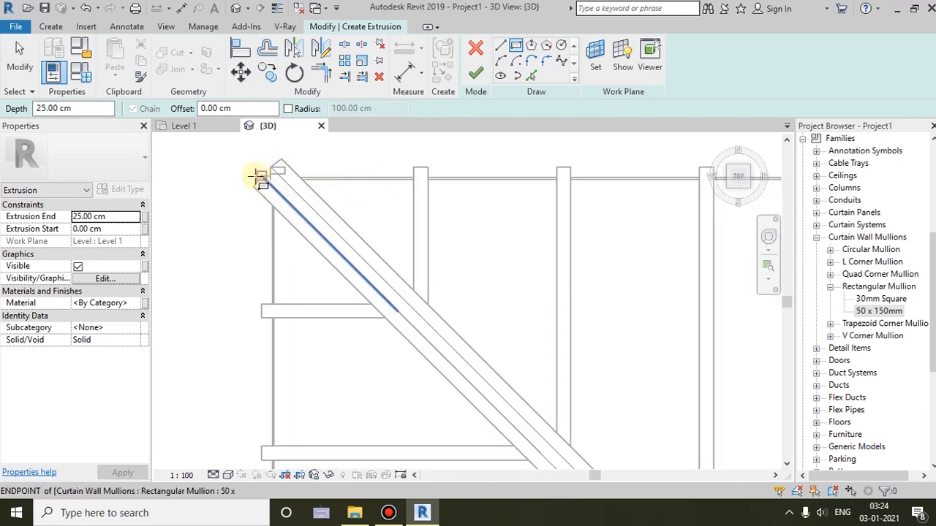
pyautogui.click(271, 170)
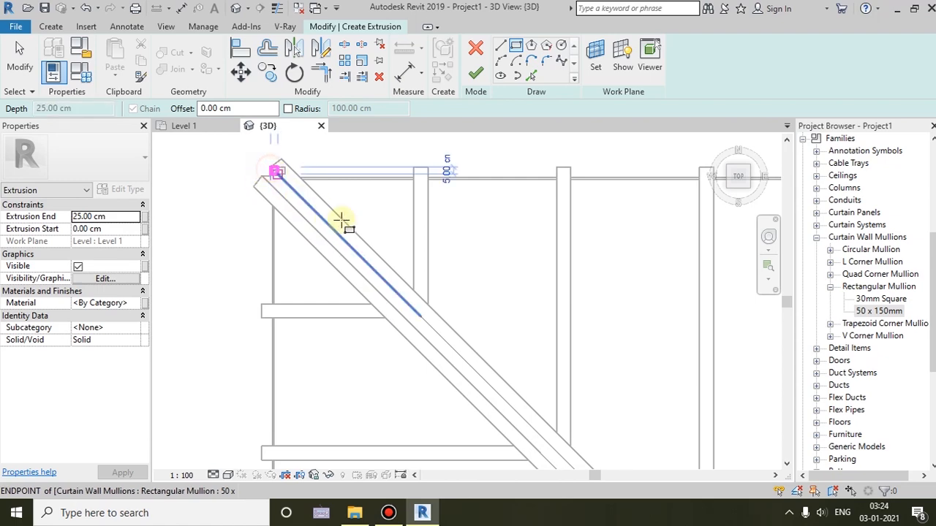
pyautogui.scroll(-2, 444, 296)
pyautogui.moveTo(445, 299)
pyautogui.mouseDown(button='middle')
pyautogui.moveTo(577, 333)
pyautogui.moveTo(362, 171)
pyautogui.mouseUp(button='middle')
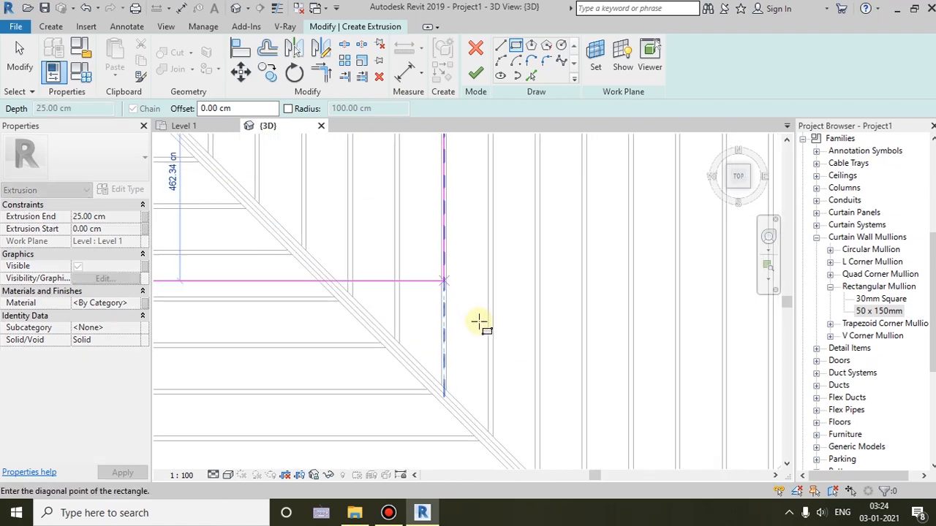
pyautogui.moveTo(477, 348); pyautogui.dragTo(509, 238, button='middle')
pyautogui.scroll(-3, 537, 294)
pyautogui.scroll(-2, 531, 301)
pyautogui.moveTo(553, 312); pyautogui.dragTo(410, 210, button='middle')
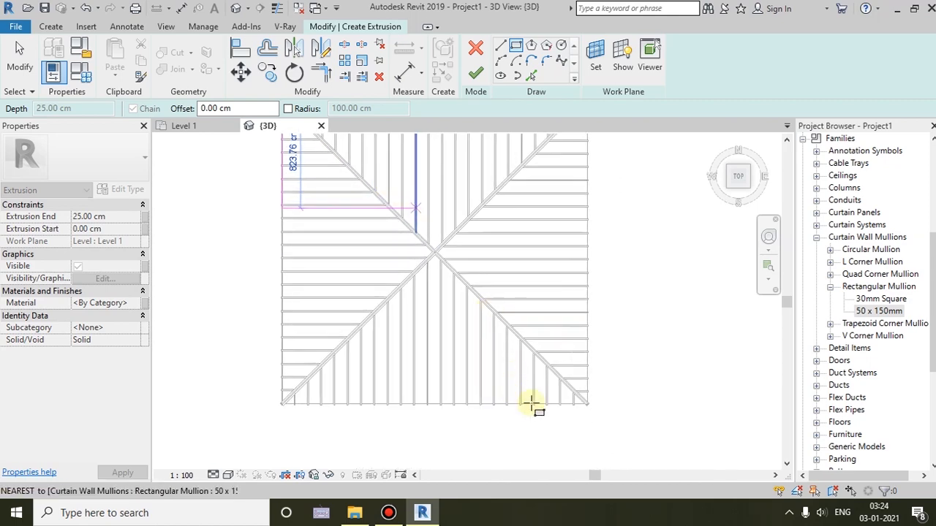
pyautogui.scroll(4, 576, 407)
pyautogui.scroll(4, 576, 408)
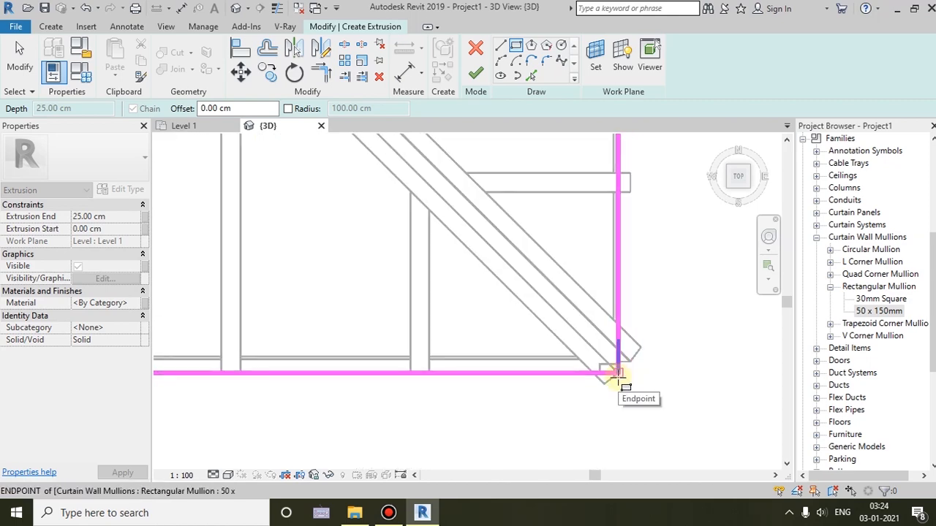
pyautogui.rightClick(617, 377)
pyautogui.click(429, 265)
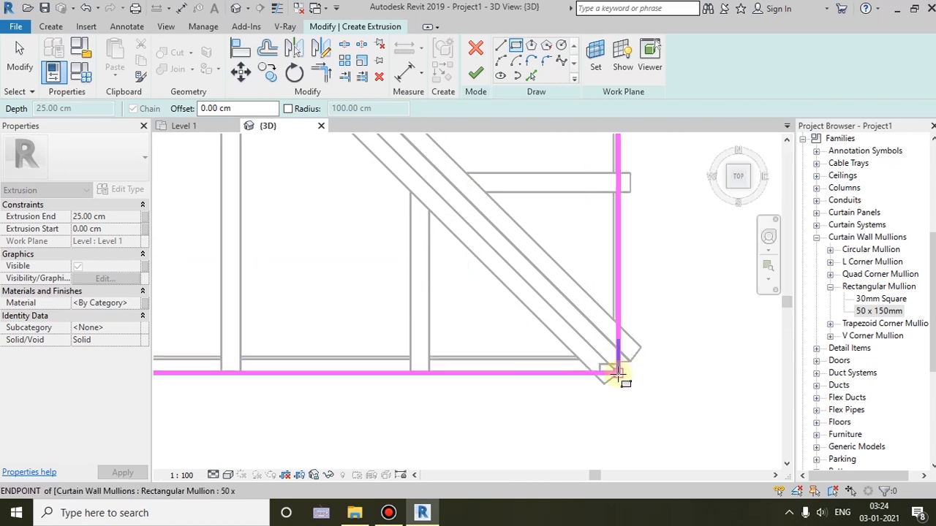
pyautogui.press('Escape')
# Sketch a rectangle around the whole roof between opposite hip mullion ends, with a 20 cm outward offset.
pyautogui.scroll(-4, 386, 266)
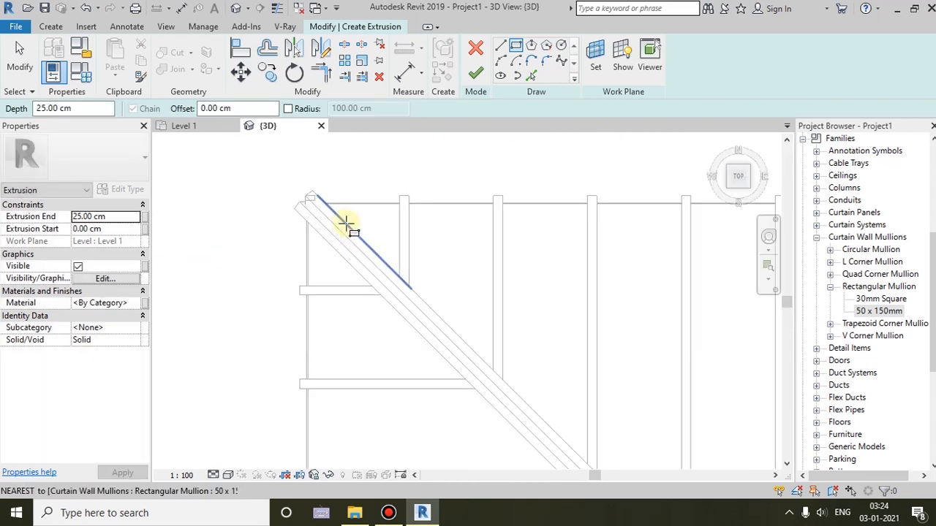
pyautogui.scroll(-1, 346, 224)
pyautogui.write('15')
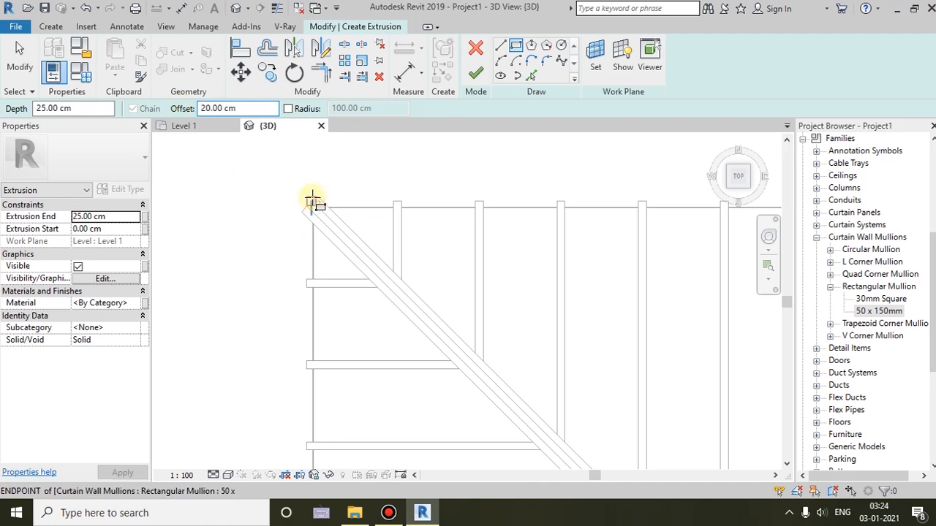
pyautogui.click(313, 202)
pyautogui.scroll(-4, 402, 298)
pyautogui.scroll(-3, 533, 375)
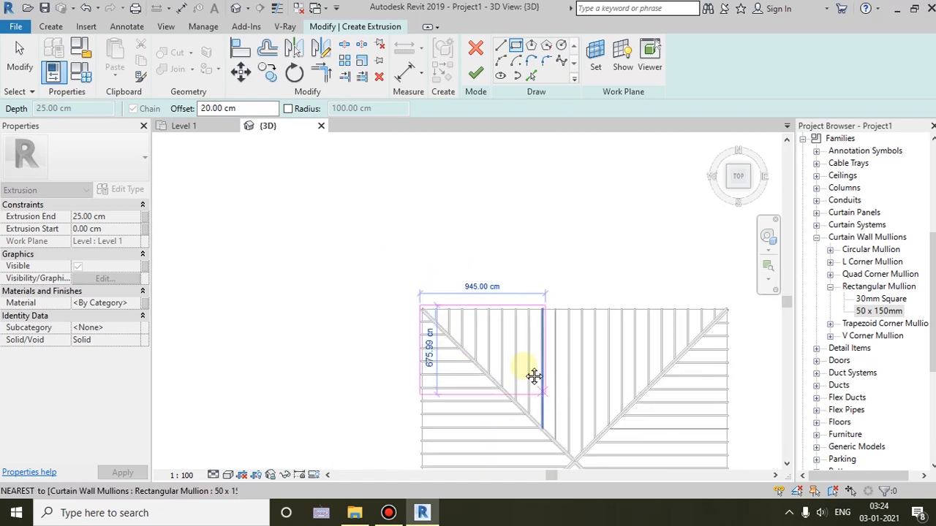
pyautogui.scroll(6, 519, 383)
pyautogui.scroll(4, 583, 397)
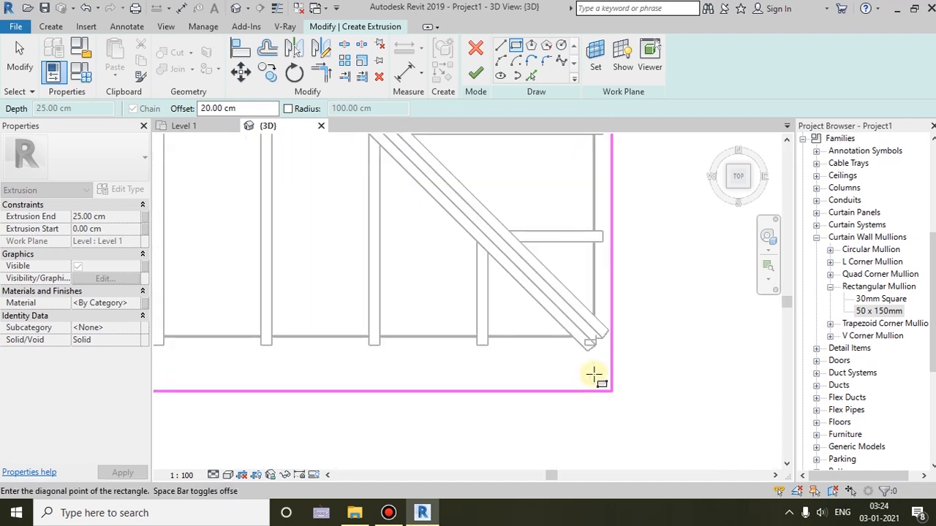
pyautogui.click(587, 334)
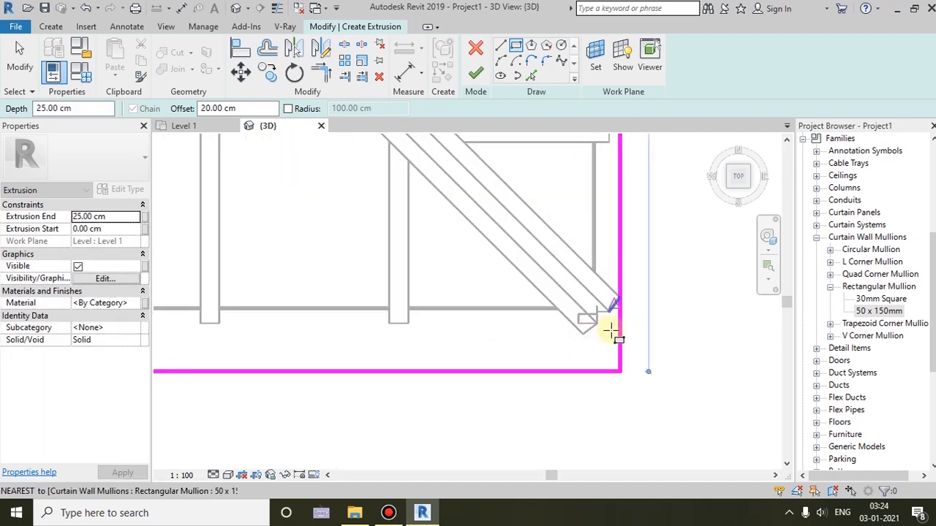
# Examine how the sketched rectangle runs around the roof's eaves, at the front-right and back-left corners.
pyautogui.scroll(-8, 619, 266)
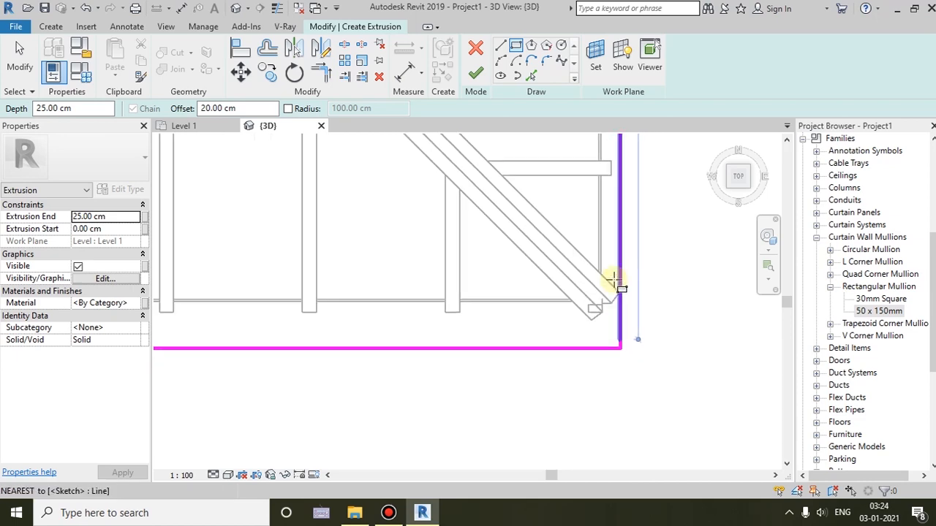
pyautogui.moveTo(576, 440); pyautogui.dragTo(597, 468, button='middle')
pyautogui.scroll(-3, 407, 334)
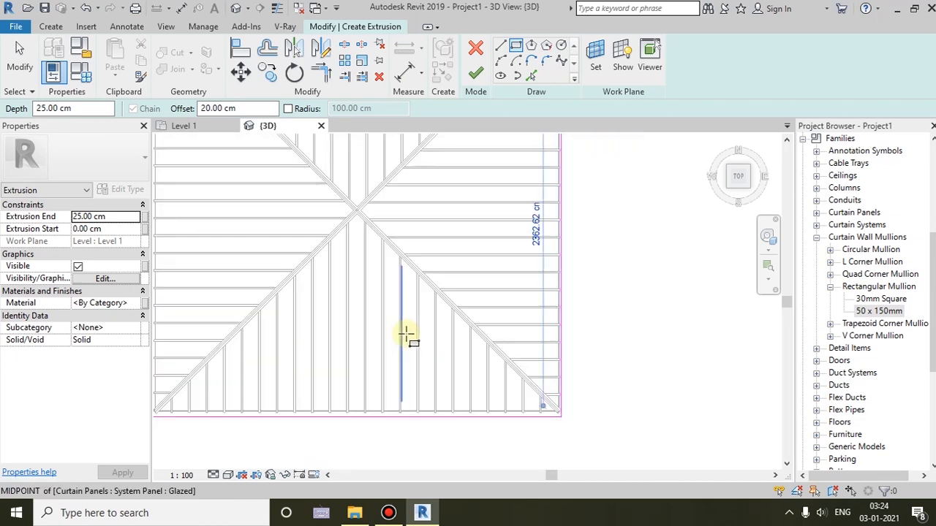
pyautogui.moveTo(407, 334); pyautogui.dragTo(490, 418, button='middle')
pyautogui.moveTo(311, 176); pyautogui.dragTo(325, 271, button='middle')
pyautogui.scroll(2, 313, 213)
pyautogui.scroll(2, 318, 250)
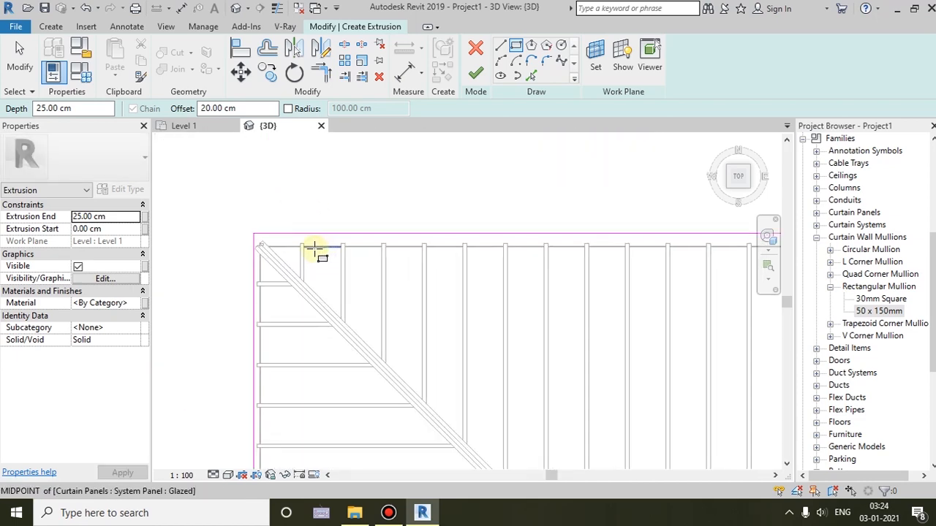
pyautogui.scroll(1, 250, 246)
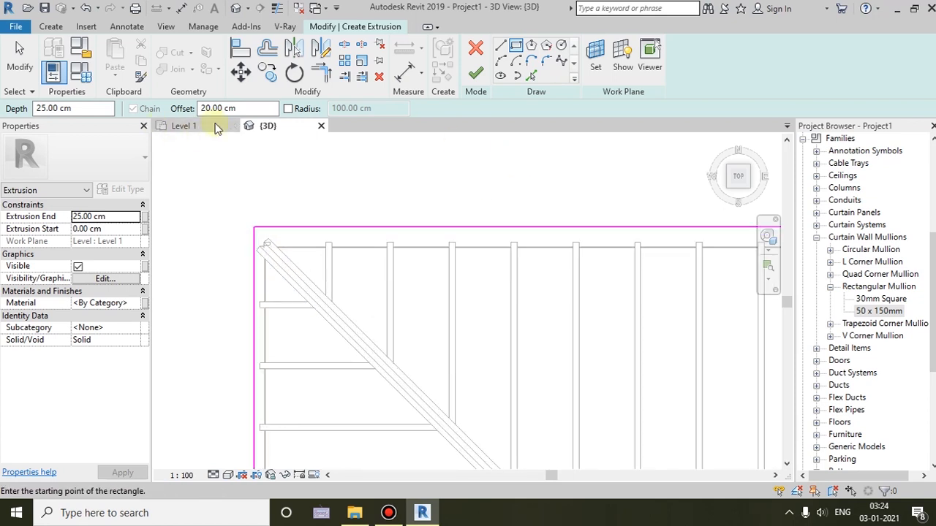
pyautogui.scroll(1, 262, 241)
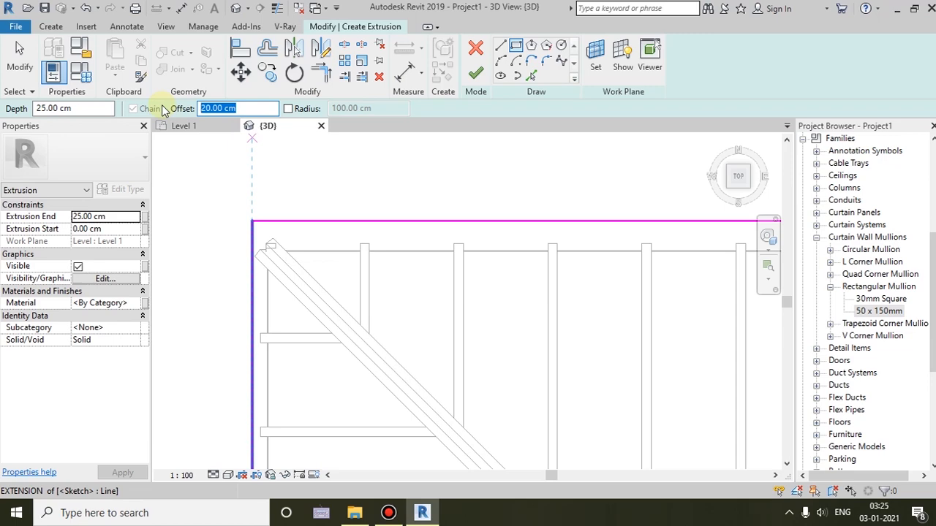
pyautogui.click(253, 220)
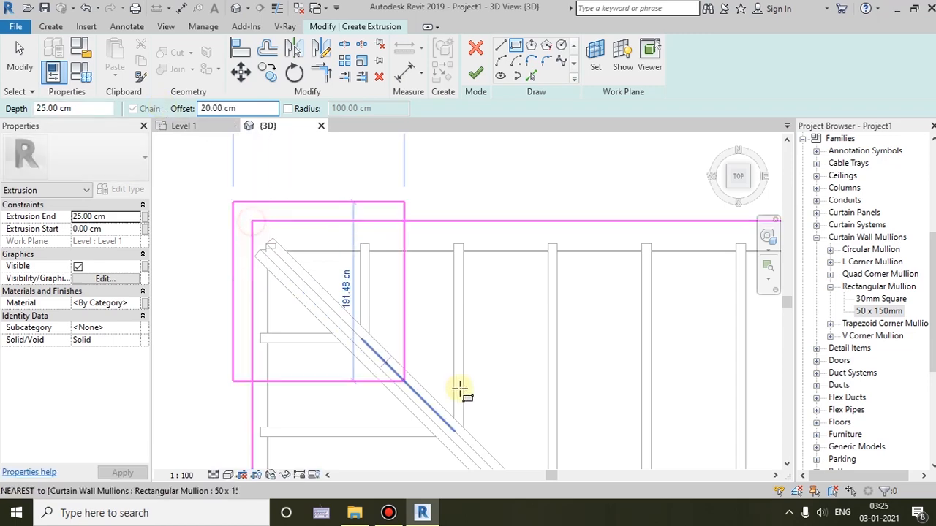
pyautogui.scroll(-1, 457, 390)
pyautogui.scroll(-1, 457, 390)
pyautogui.scroll(-1, 504, 419)
pyautogui.moveTo(510, 409); pyautogui.dragTo(314, 209, button='middle')
pyautogui.moveTo(509, 410)
pyautogui.mouseDown(button='middle')
pyautogui.moveTo(385, 335)
pyautogui.moveTo(236, 129)
pyautogui.mouseUp(button='middle')
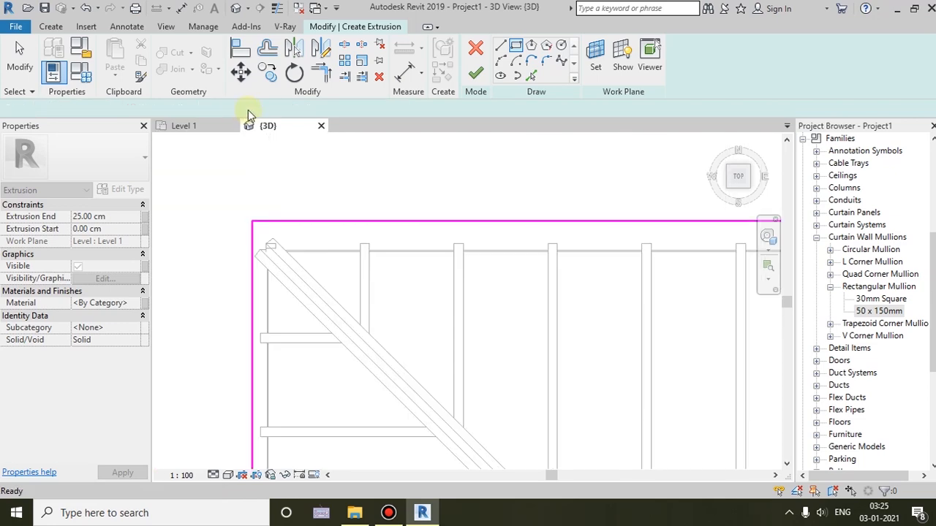
# Sketch a second rectangle offset 10 cm outside the first one and finish the 25 cm deep frame extrusion.
pyautogui.click(250, 108)
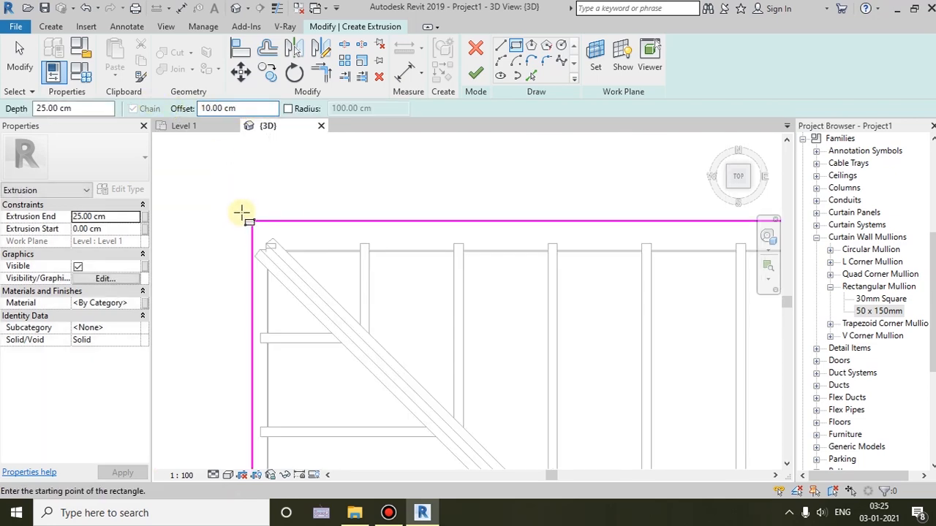
pyautogui.click(252, 220)
pyautogui.scroll(-2, 409, 391)
pyautogui.scroll(-3, 451, 438)
pyautogui.moveTo(507, 440); pyautogui.dragTo(351, 236, button='middle')
pyautogui.moveTo(466, 420); pyautogui.dragTo(387, 213, button='middle')
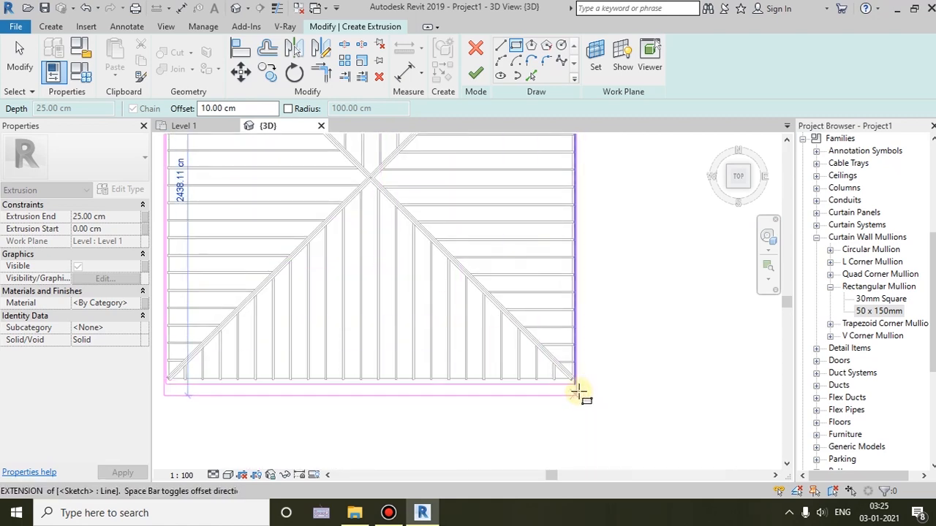
pyautogui.click(578, 389)
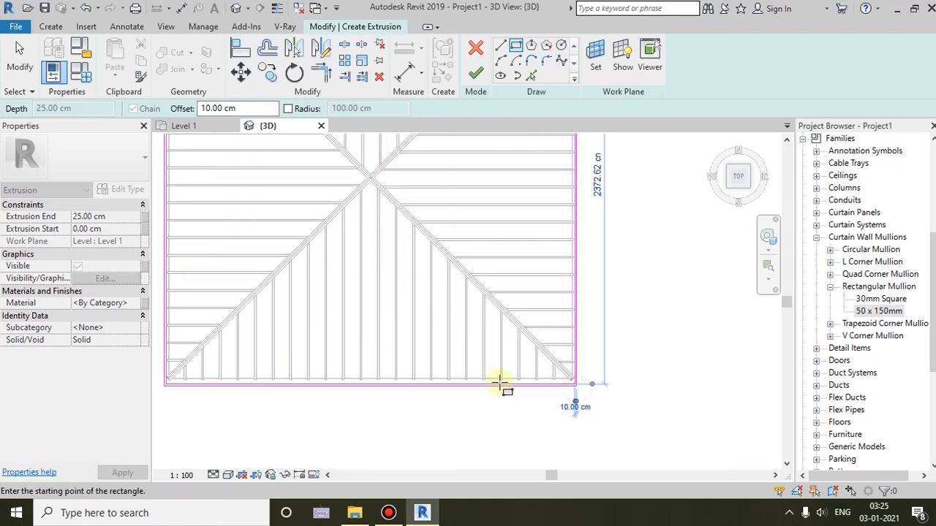
pyautogui.click(475, 73)
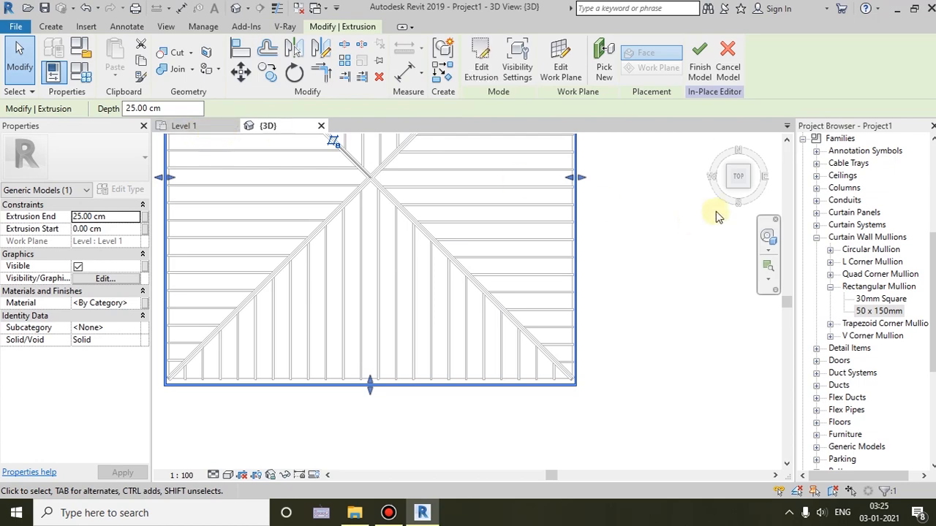
# In the front view, stretch the frame extrusion's faces up to the roof's eaves, ending at about 398 cm and starting at about 345 cm.
pyautogui.click(736, 184)
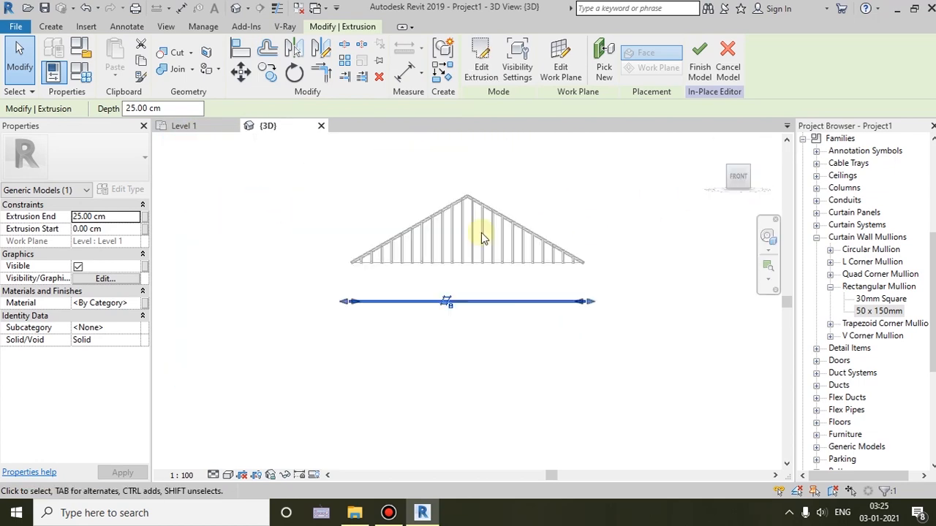
pyautogui.scroll(2, 450, 305)
pyautogui.click(529, 360)
pyautogui.click(519, 306)
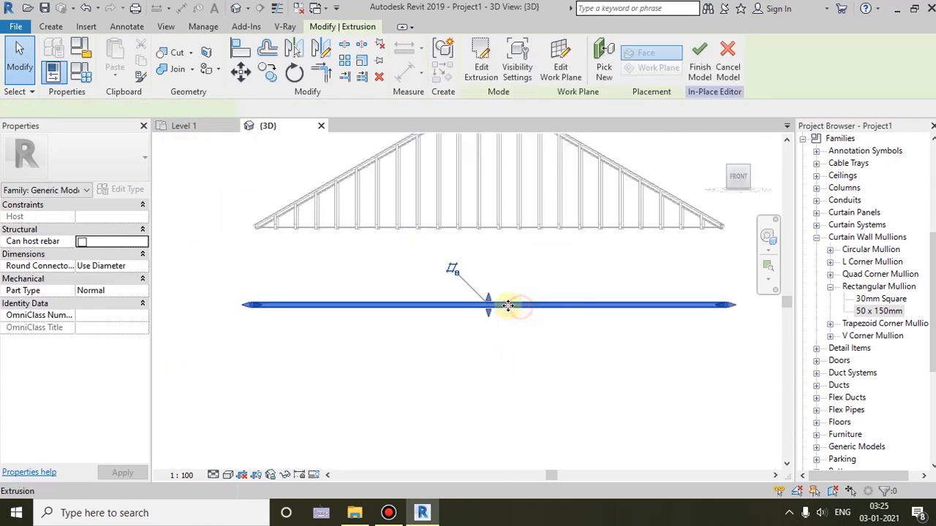
pyautogui.moveTo(514, 308); pyautogui.dragTo(490, 341, button='middle')
pyautogui.click(490, 340)
pyautogui.moveTo(463, 332); pyautogui.dragTo(462, 265)
pyautogui.moveTo(463, 345); pyautogui.dragTo(464, 271)
# Raise the frame extrusion's upper face at the mullion ends to an extrusion end of 400 cm.
pyautogui.scroll(3, 464, 276)
pyautogui.moveTo(463, 267); pyautogui.dragTo(461, 302, button='middle')
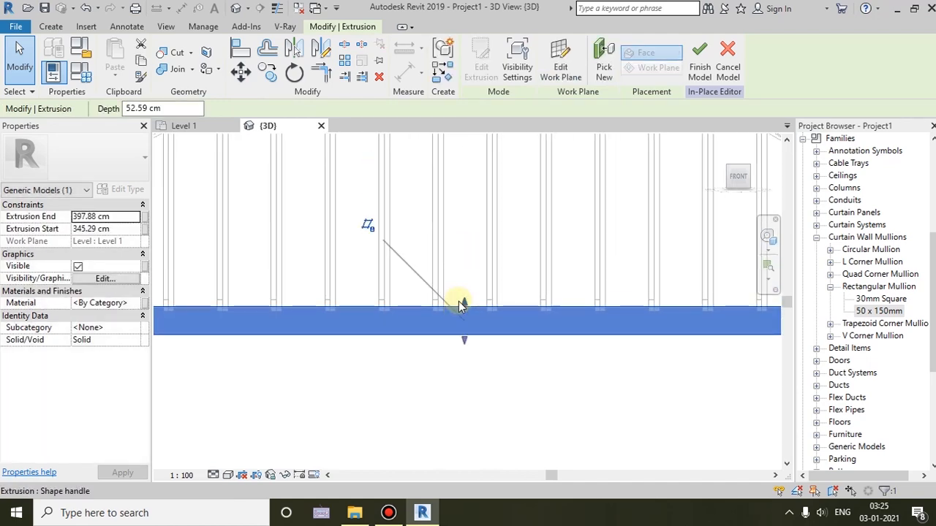
pyautogui.scroll(2, 461, 306)
pyautogui.moveTo(470, 307); pyautogui.dragTo(472, 299)
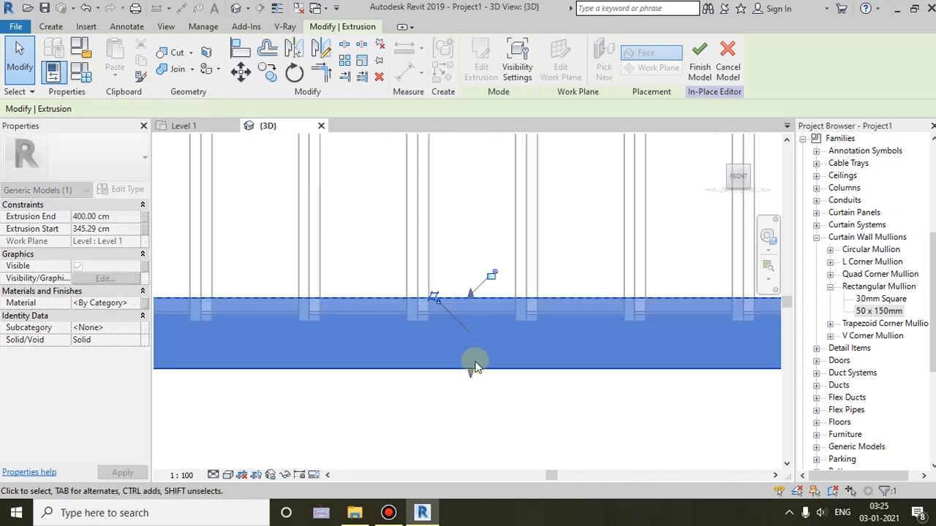
# Raise the frame extrusion's lower face to the mullion ends, with an extrusion start of about 389 cm, and finish the in-place model.
pyautogui.moveTo(472, 371); pyautogui.dragTo(470, 324)
pyautogui.click(703, 73)
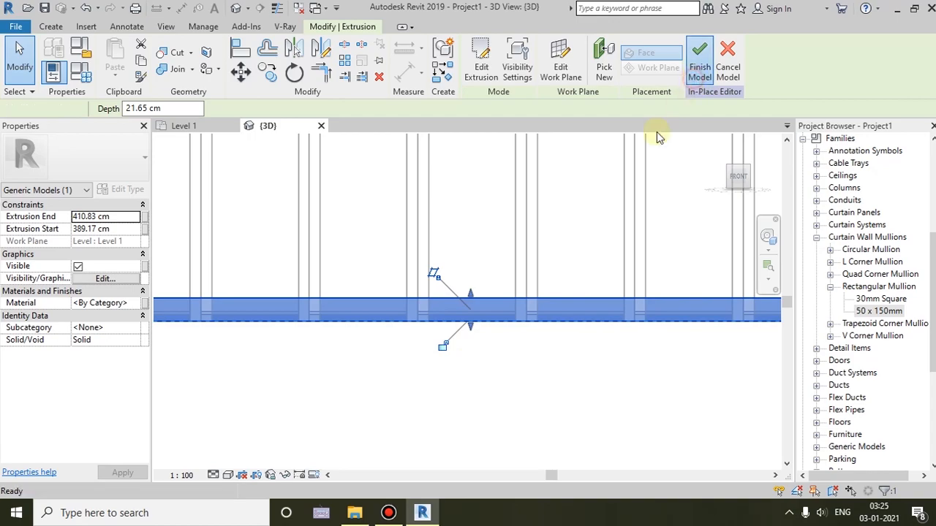
pyautogui.scroll(-5, 481, 339)
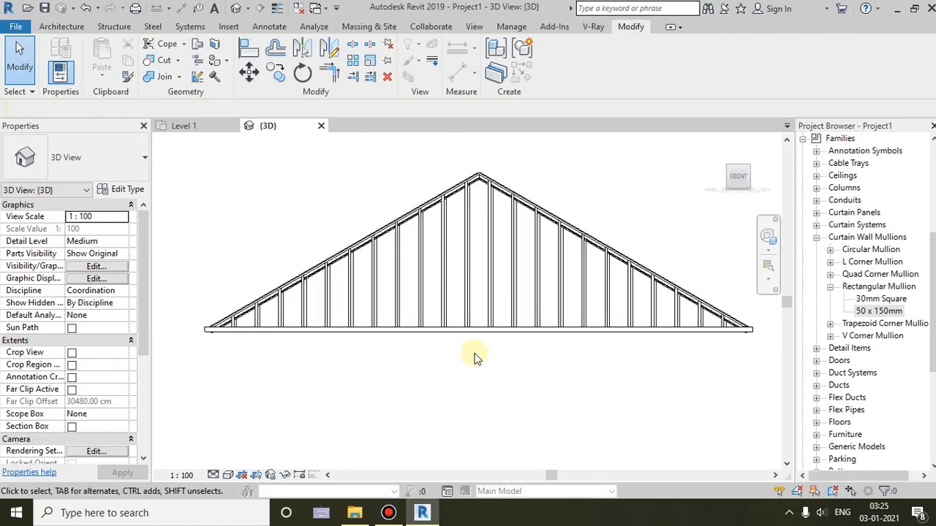
# Examine from above and below how the finished frame meets the mullions around the glazing roof's eaves.
pyautogui.keyDown('shift'); pyautogui.moveTo(476, 358); pyautogui.dragTo(549, 443, button='middle'); pyautogui.keyUp('shift')
pyautogui.moveTo(548, 444); pyautogui.dragTo(421, 371, button='middle')
pyautogui.scroll(2, 564, 375)
pyautogui.keyDown('shift'); pyautogui.moveTo(564, 375); pyautogui.dragTo(473, 326, button='middle'); pyautogui.keyUp('shift')
pyautogui.scroll(3, 603, 377)
pyautogui.scroll(-5, 606, 382)
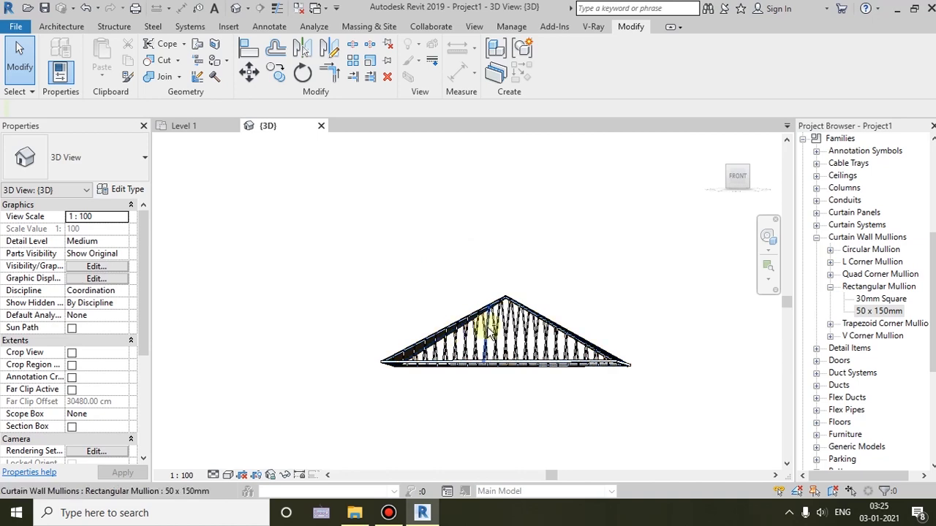
pyautogui.keyDown('shift'); pyautogui.moveTo(484, 317); pyautogui.dragTo(636, 226, button='middle'); pyautogui.keyUp('shift')
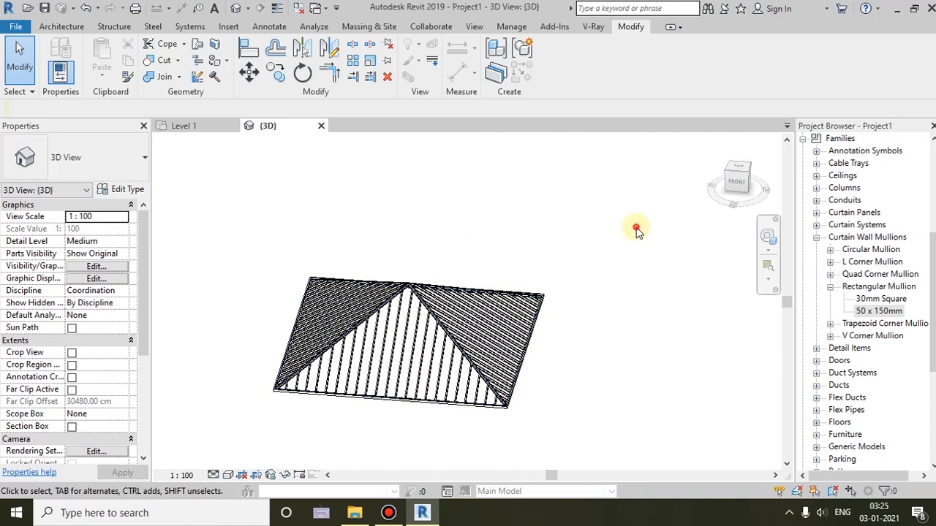
# Copy the sloped glazing roof onto the same place and change the pasted roof's type to Generic - 125mm.
pyautogui.click(435, 340)
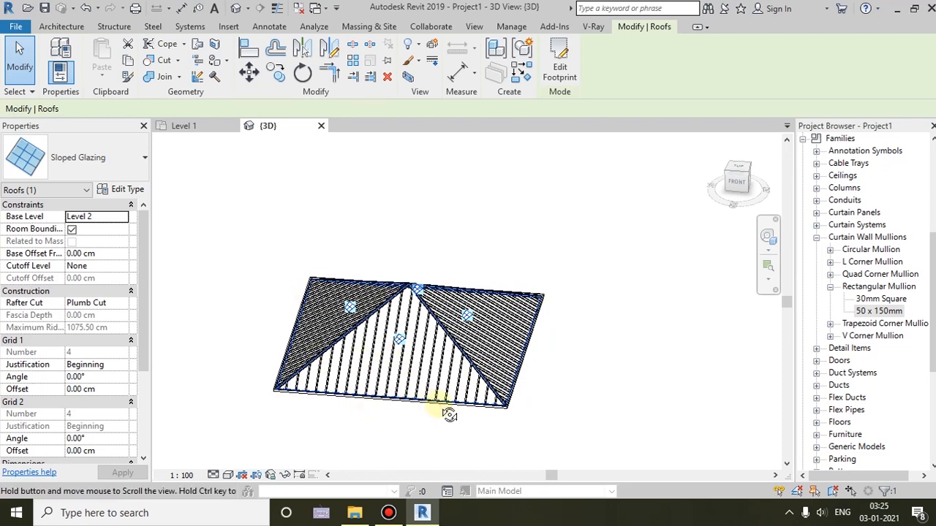
pyautogui.keyDown('shift'); pyautogui.moveTo(449, 415); pyautogui.dragTo(428, 376, button='middle'); pyautogui.keyUp('shift')
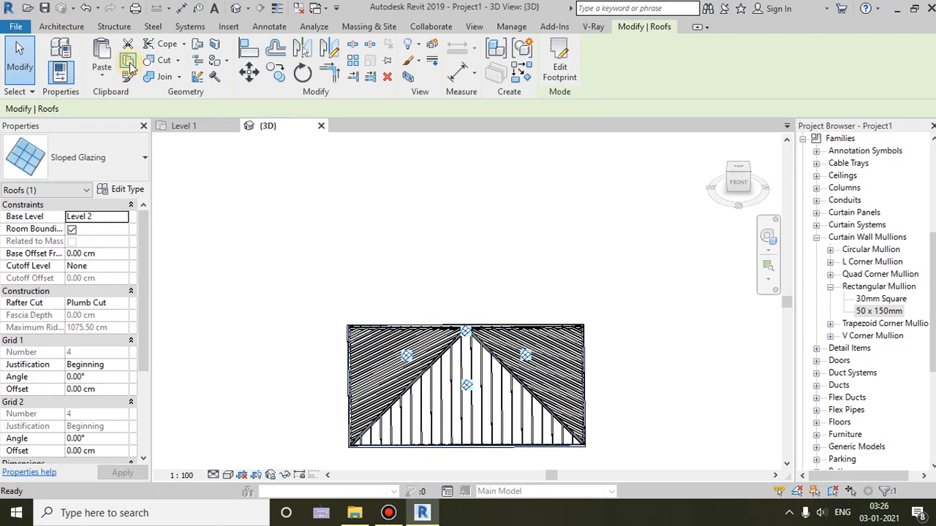
pyautogui.click(108, 78)
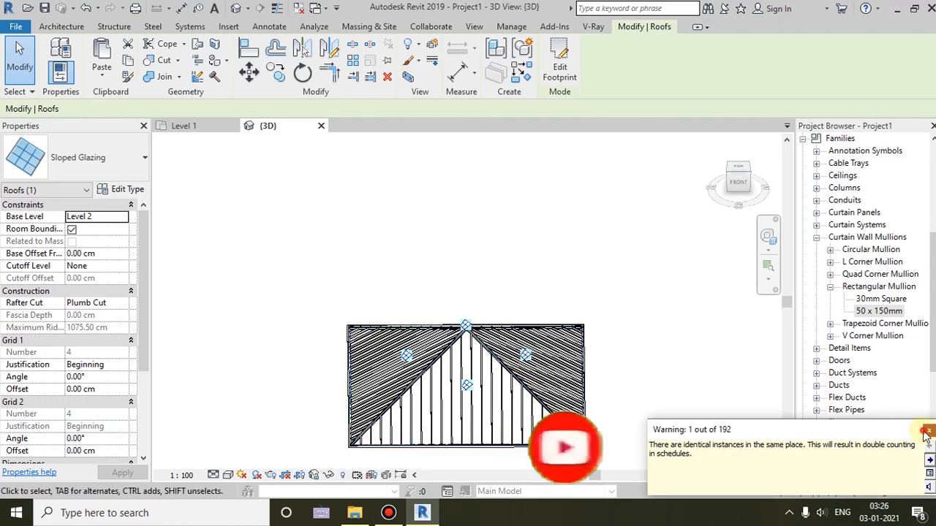
pyautogui.click(129, 155)
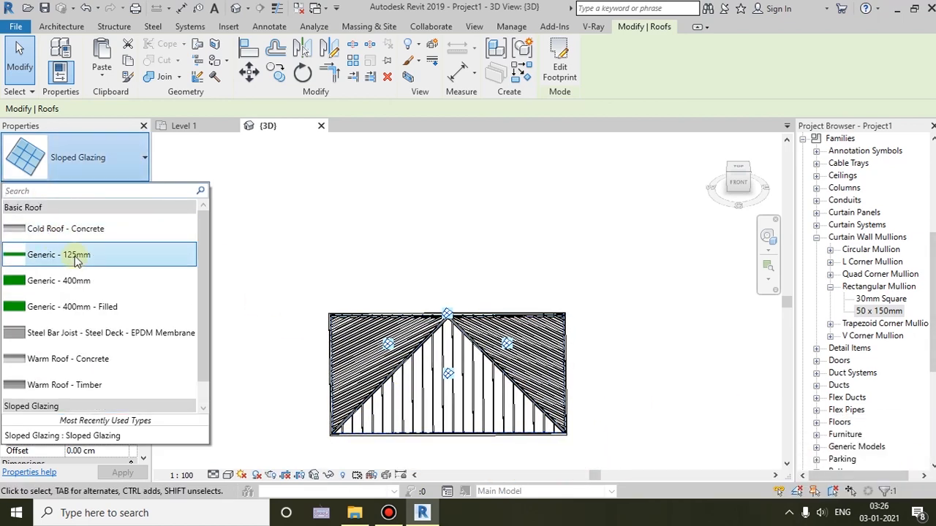
pyautogui.click(69, 256)
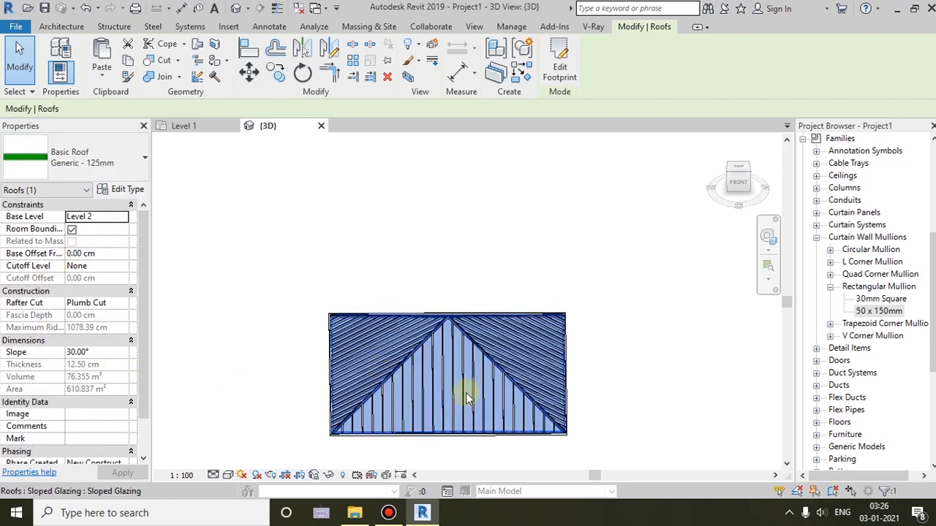
# Open the Generic - 125mm roof's footprint for editing and show it in the top view.
pyautogui.keyDown('shift'); pyautogui.moveTo(462, 404); pyautogui.dragTo(439, 256, button='middle'); pyautogui.keyUp('shift')
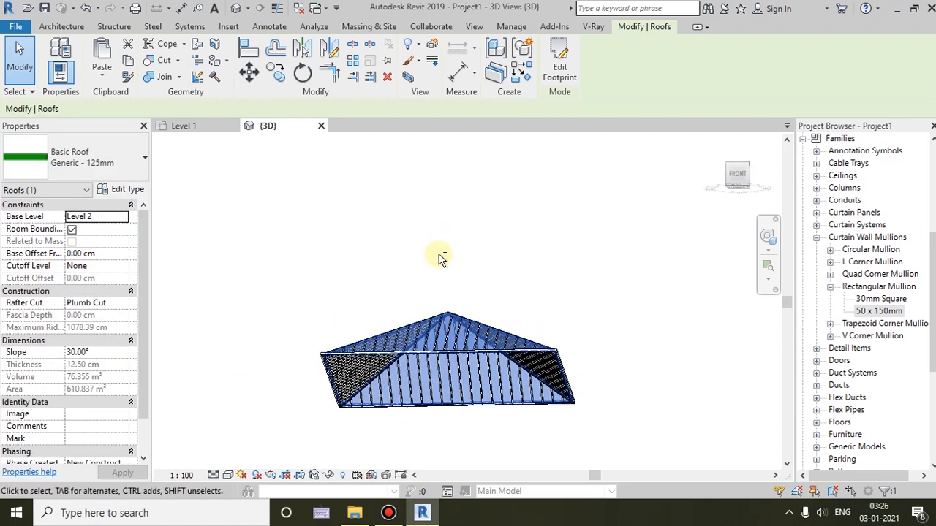
pyautogui.keyDown('shift'); pyautogui.moveTo(414, 378); pyautogui.dragTo(379, 385, button='middle'); pyautogui.keyUp('shift')
pyautogui.scroll(1, 428, 408)
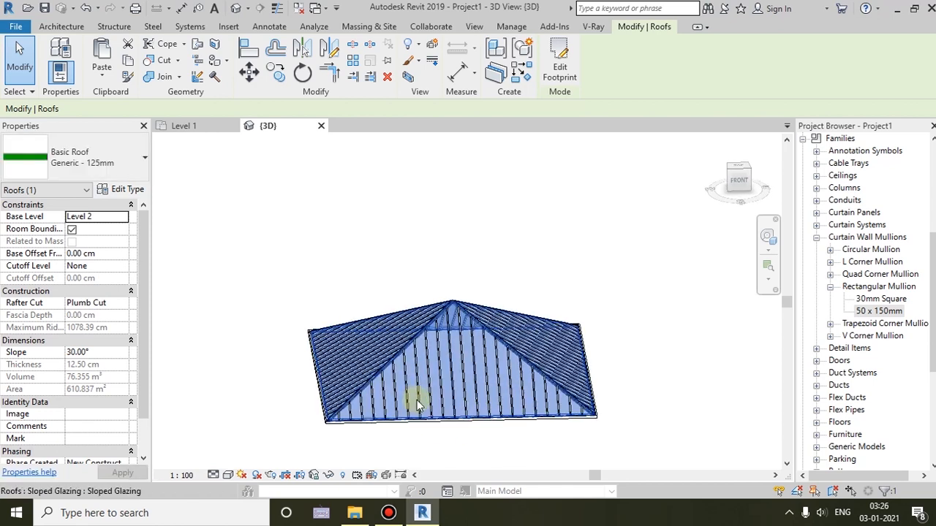
pyautogui.keyDown('shift'); pyautogui.moveTo(437, 409); pyautogui.dragTo(256, 303, button='middle'); pyautogui.keyUp('shift')
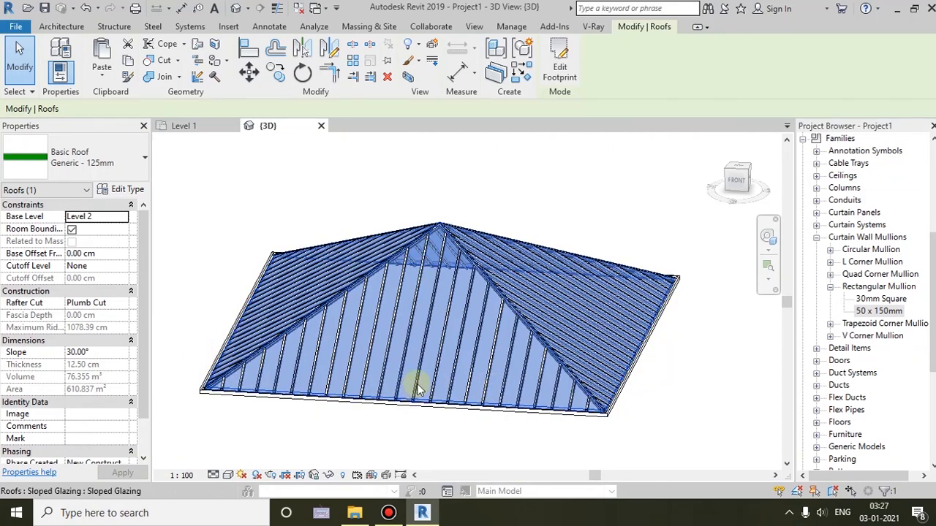
pyautogui.click(563, 68)
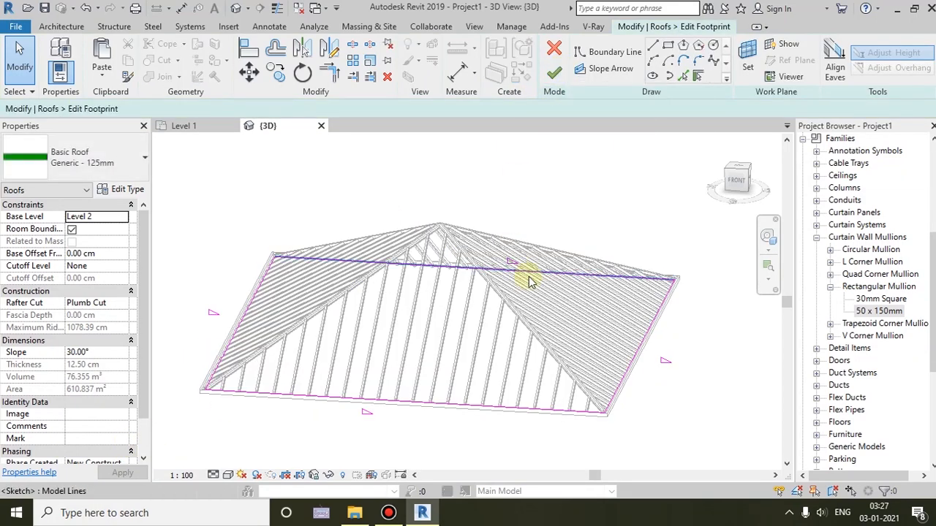
pyautogui.click(738, 172)
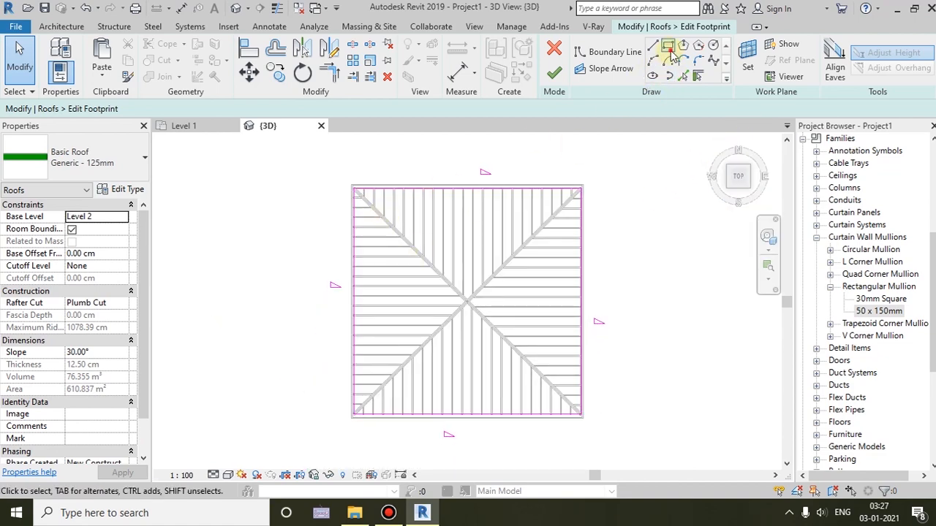
# Sketch a slope-defining rectangular boundary offset 60 cm outside the existing roof footprint, from the top-left to the bottom-right corner.
pyautogui.click(670, 50)
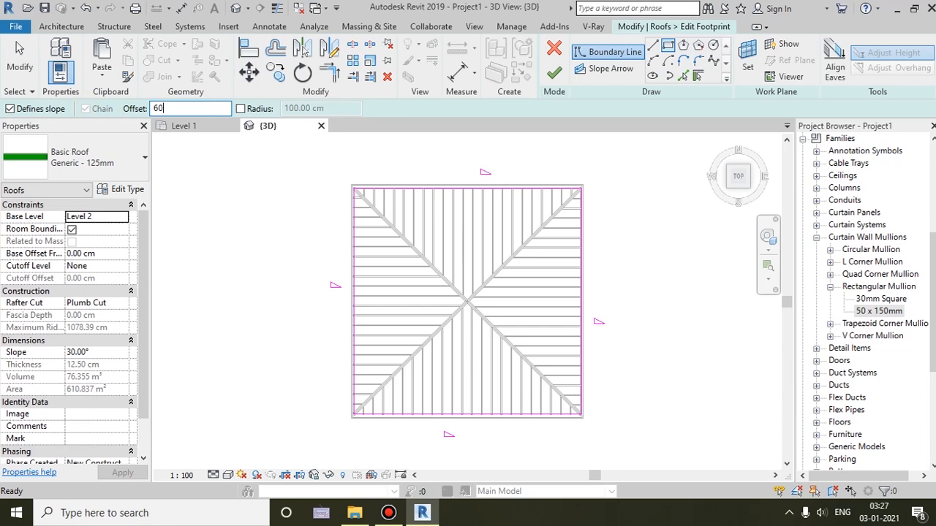
pyautogui.scroll(5, 398, 212)
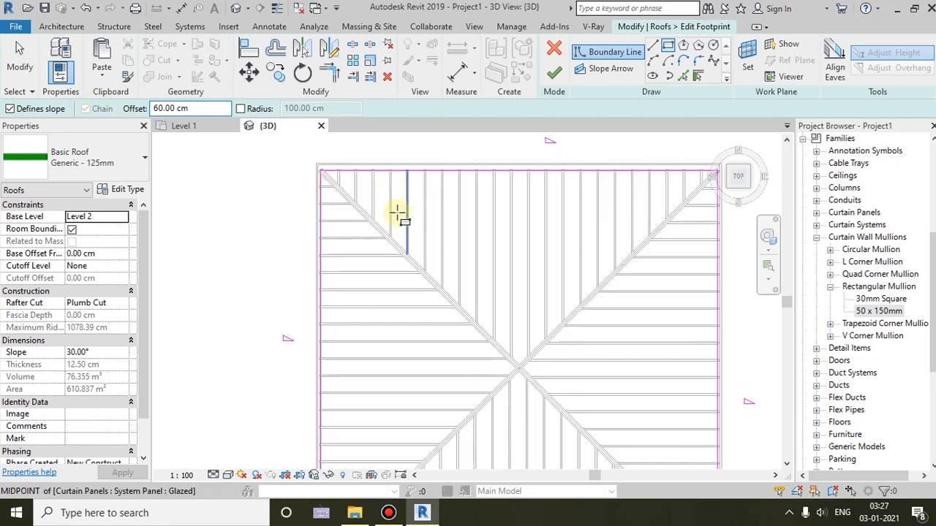
pyautogui.scroll(3, 271, 192)
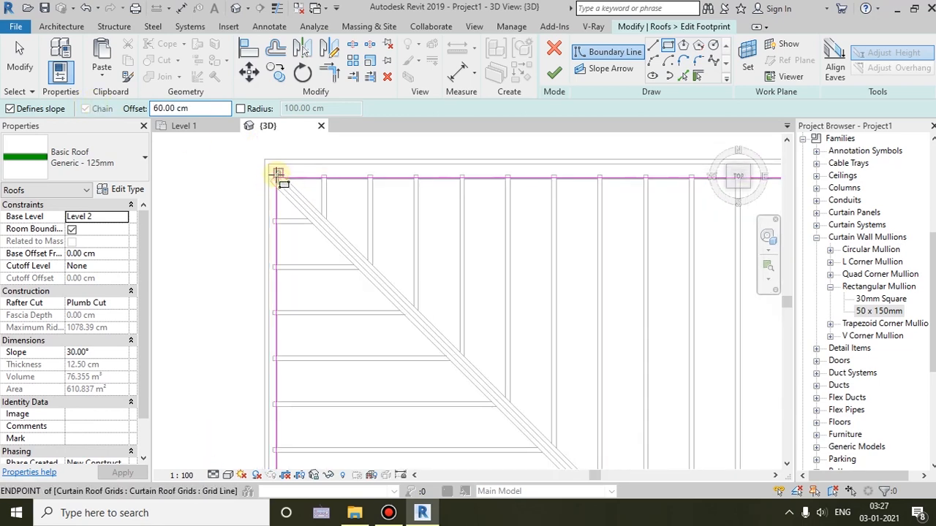
pyautogui.click(277, 176)
pyautogui.scroll(-3, 465, 356)
pyautogui.moveTo(521, 383); pyautogui.dragTo(336, 192, button='middle')
pyautogui.moveTo(490, 371); pyautogui.dragTo(434, 214, button='middle')
pyautogui.scroll(4, 595, 406)
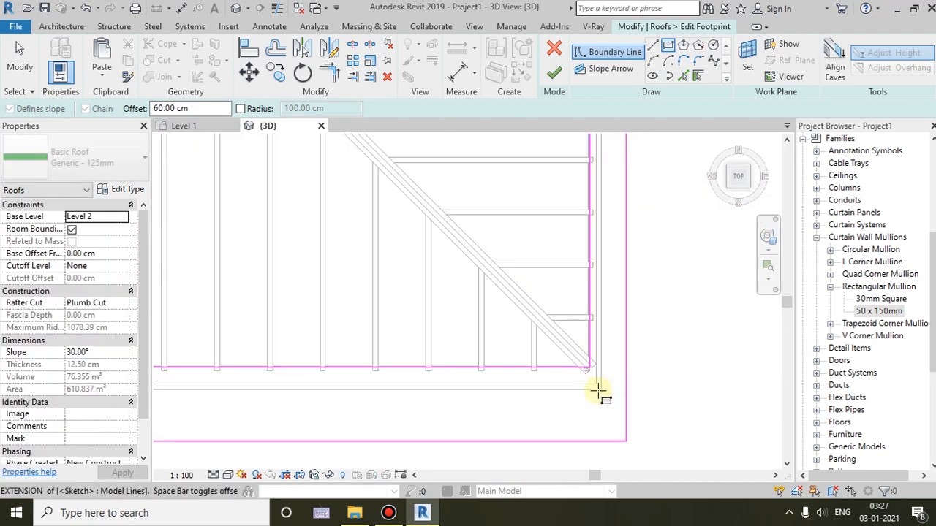
pyautogui.click(576, 385)
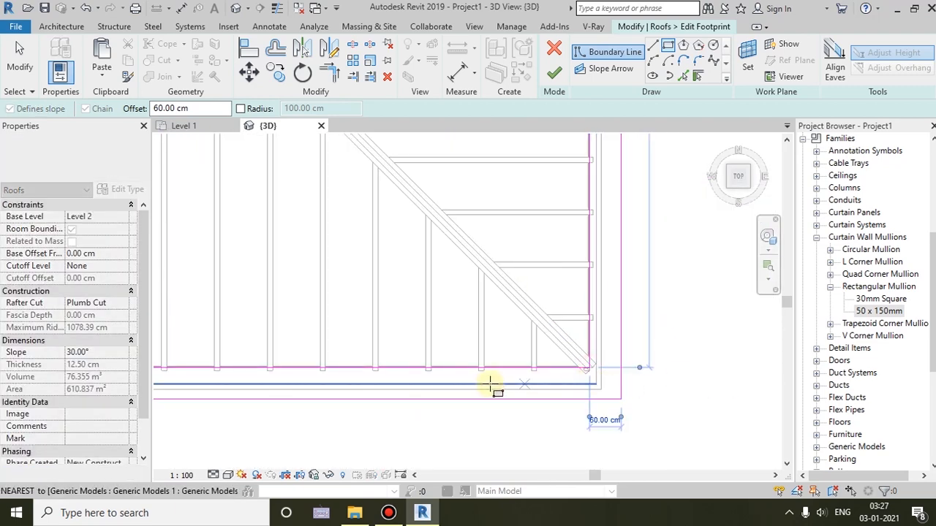
pyautogui.scroll(-5, 492, 385)
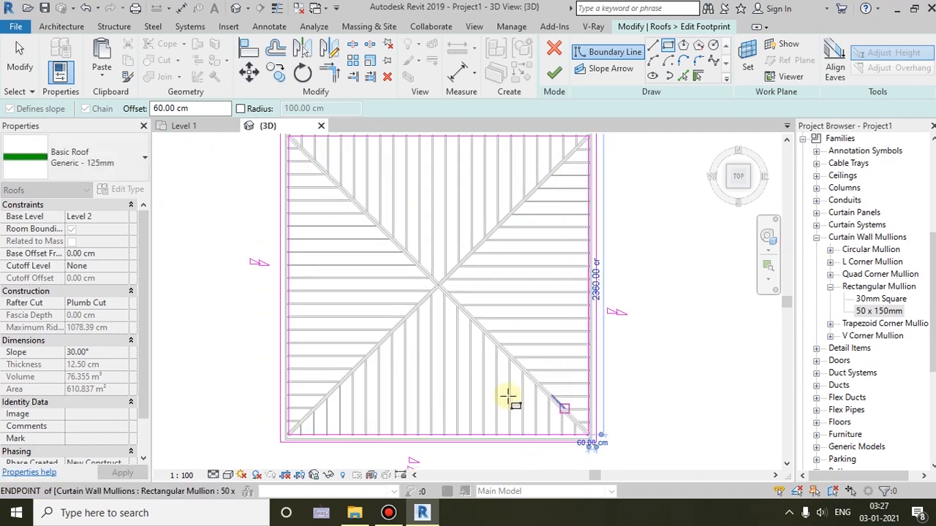
pyautogui.rightClick(557, 210)
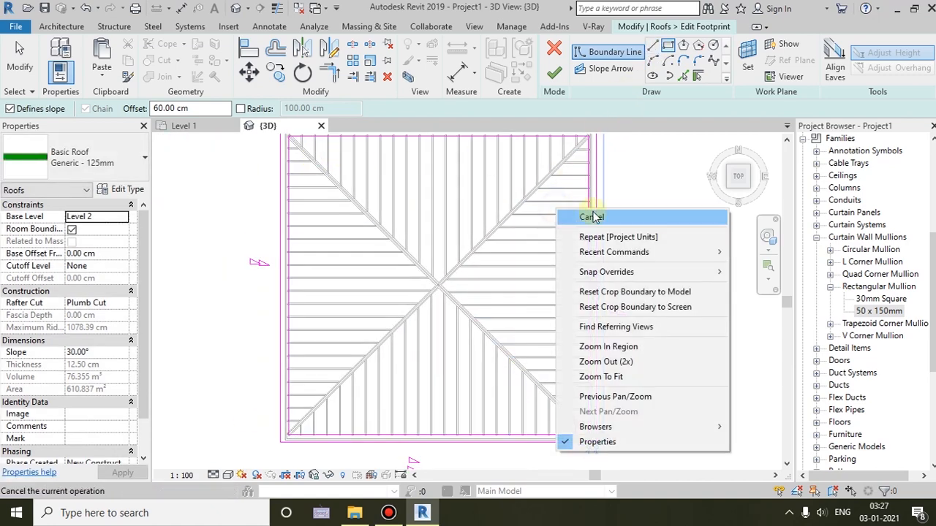
pyautogui.click(592, 217)
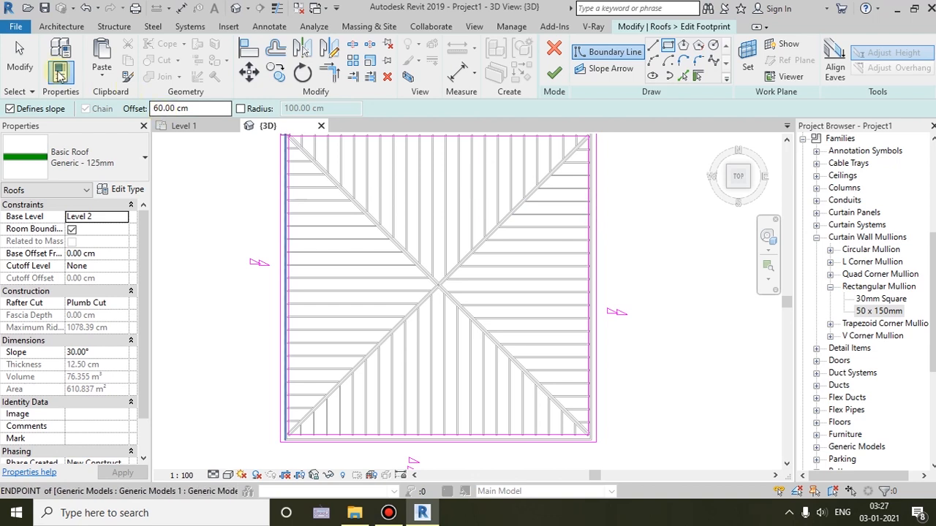
pyautogui.click(20, 59)
# Delete the four original inner boundary lines and finish the roof footprint.
pyautogui.click(290, 252)
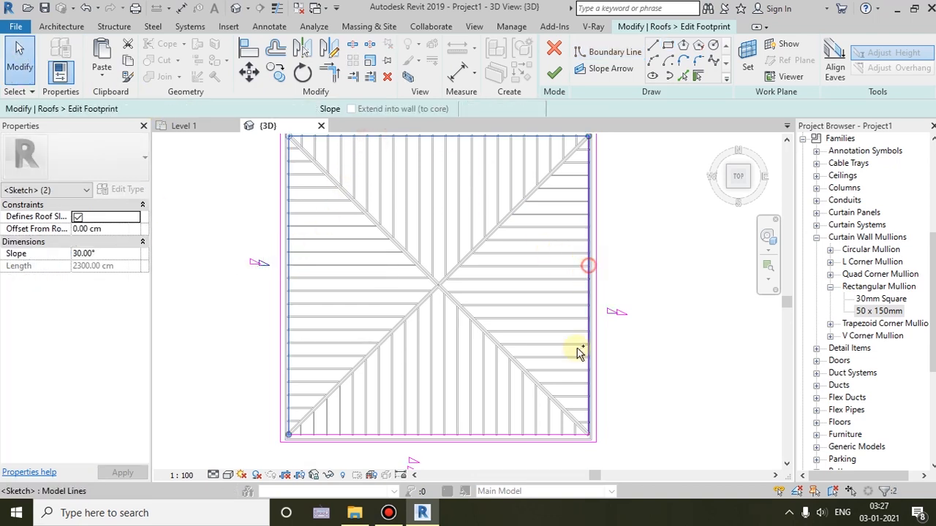
pyautogui.press('Escape')
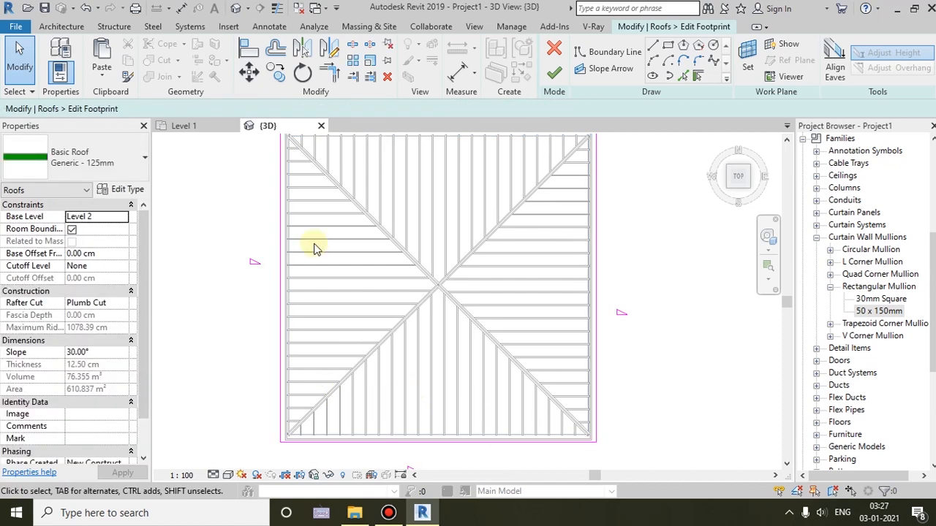
pyautogui.moveTo(515, 187); pyautogui.dragTo(517, 225, button='middle')
pyautogui.moveTo(558, 386); pyautogui.dragTo(576, 323, button='middle')
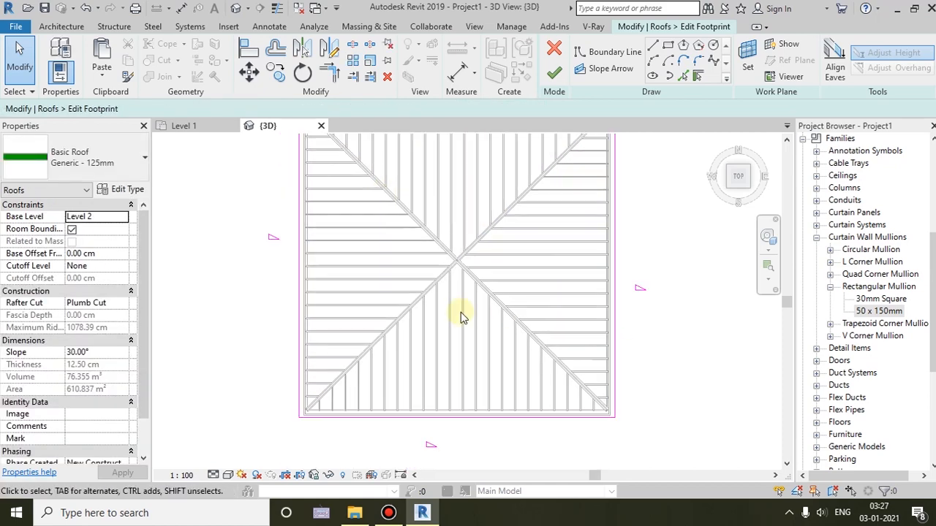
pyautogui.click(554, 73)
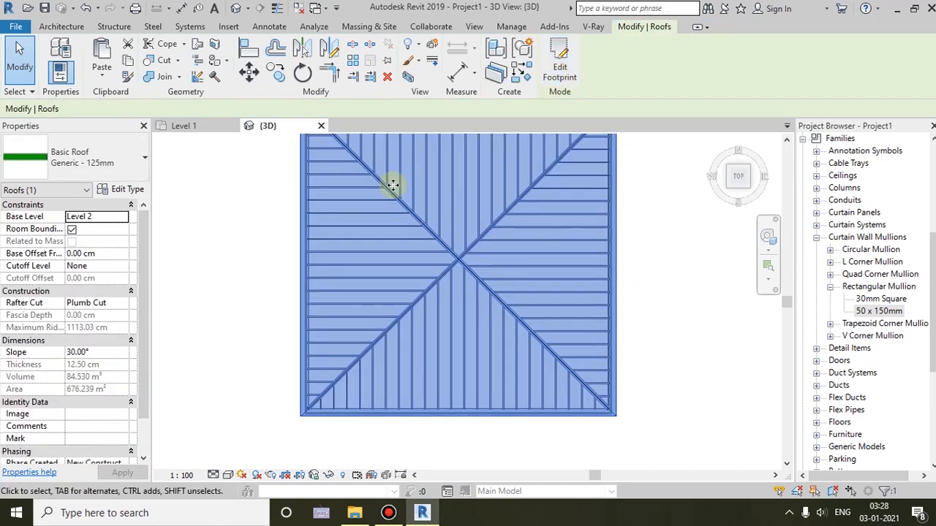
# Examine the enlarged roof's eaves corner and its underside against the frame and mullions.
pyautogui.keyDown('shift'); pyautogui.moveTo(551, 367); pyautogui.dragTo(630, 373, button='middle'); pyautogui.keyUp('shift')
pyautogui.click(671, 307)
pyautogui.scroll(4, 631, 353)
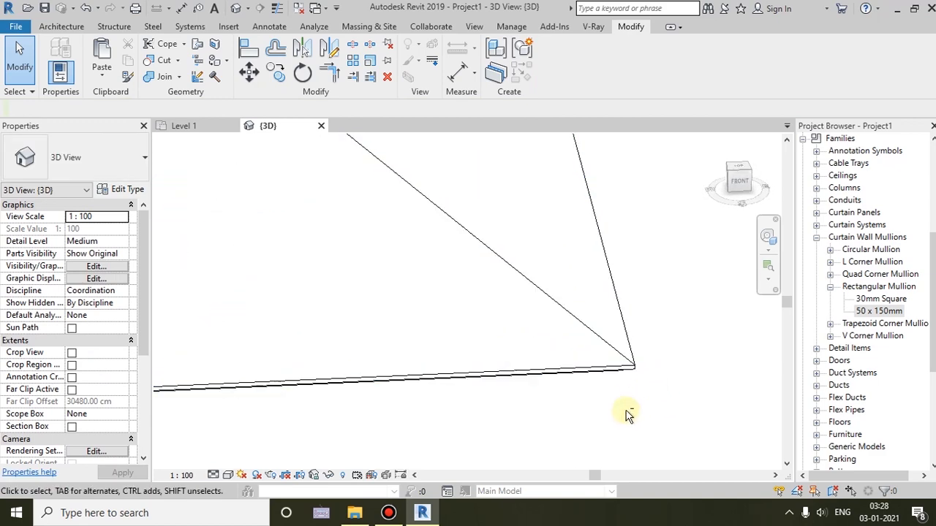
pyautogui.keyDown('shift'); pyautogui.moveTo(619, 415); pyautogui.dragTo(516, 217, button='middle'); pyautogui.keyUp('shift')
pyautogui.click(506, 269)
pyautogui.click(654, 286)
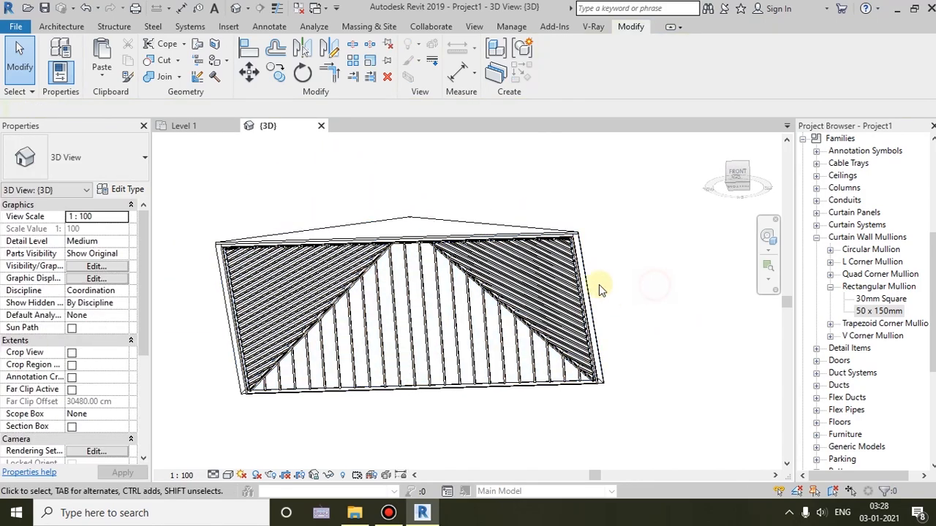
pyautogui.keyDown('shift'); pyautogui.moveTo(582, 290); pyautogui.dragTo(498, 402, button='middle'); pyautogui.keyUp('shift')
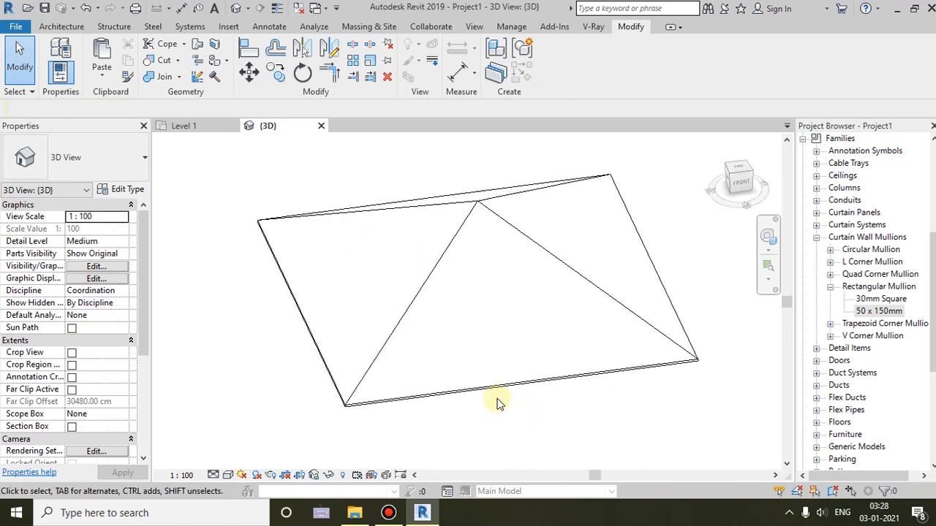
# Select the Generic - 125mm roof and the sloped glazing beneath it in turn to tell the overlapping roofs apart.
pyautogui.click(396, 332)
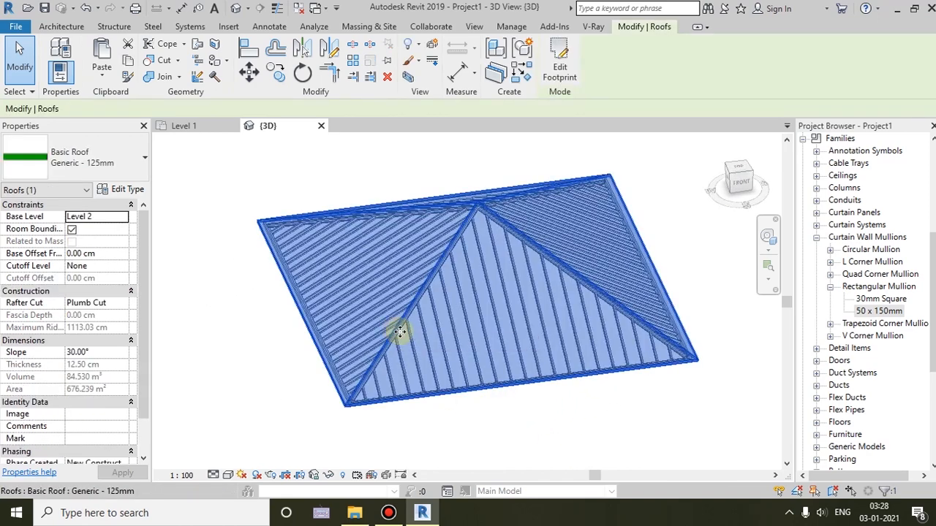
pyautogui.click(645, 384)
pyautogui.press('Tab')
pyautogui.click(646, 321)
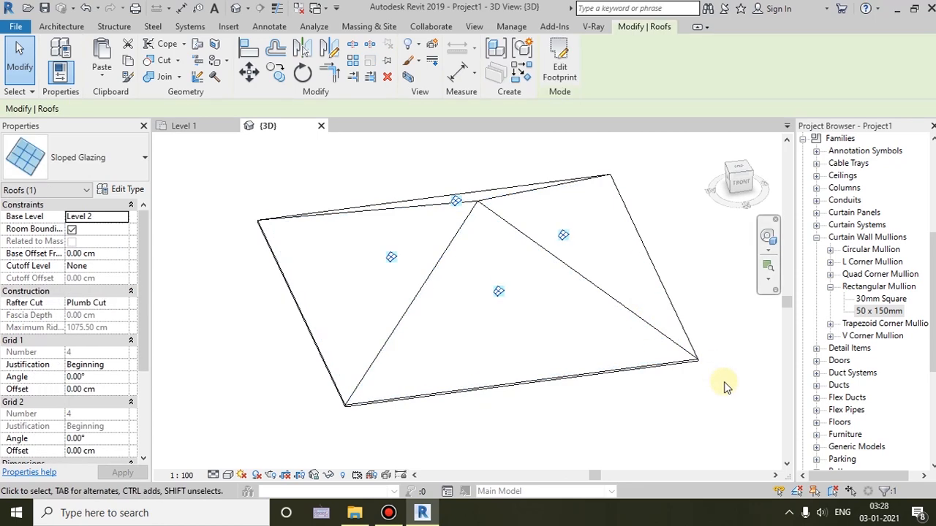
pyautogui.click(725, 388)
pyautogui.click(538, 317)
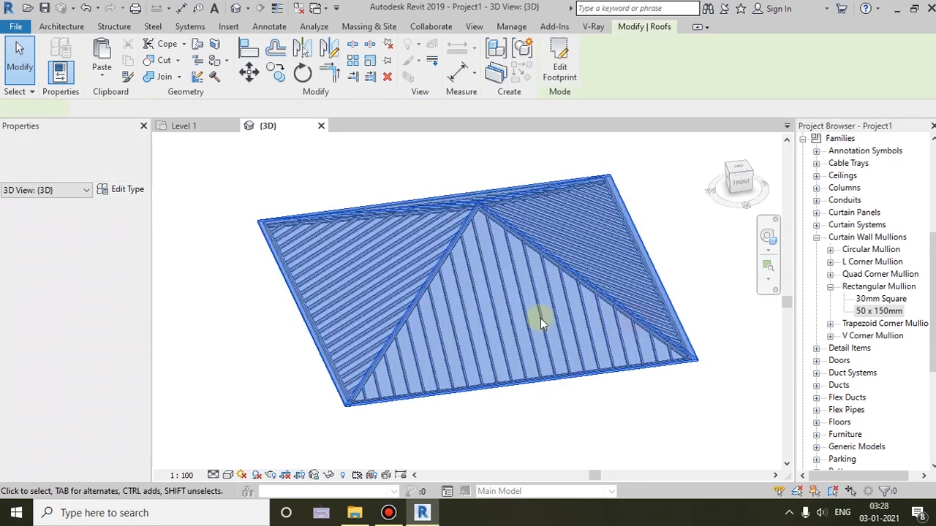
# Place a gutter along all four eaves edges of the Generic - 125mm roof.
pyautogui.click(59, 27)
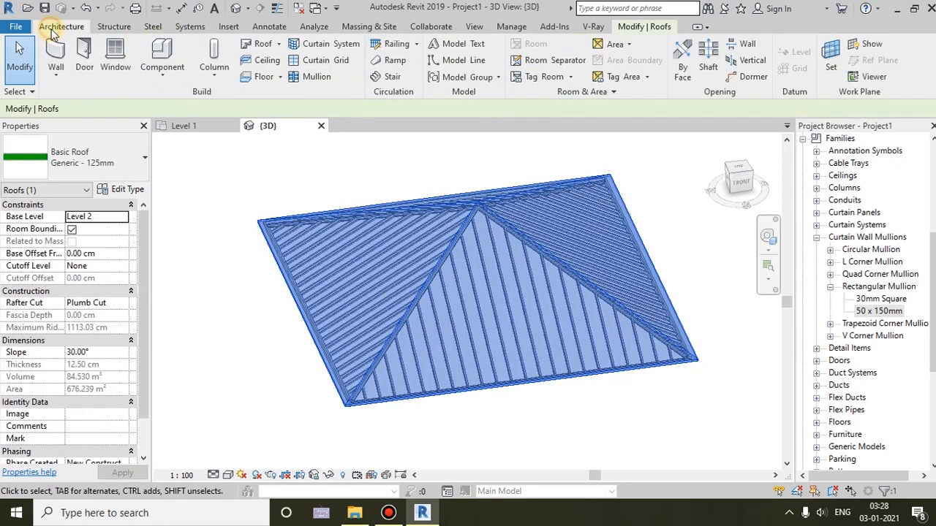
pyautogui.click(281, 46)
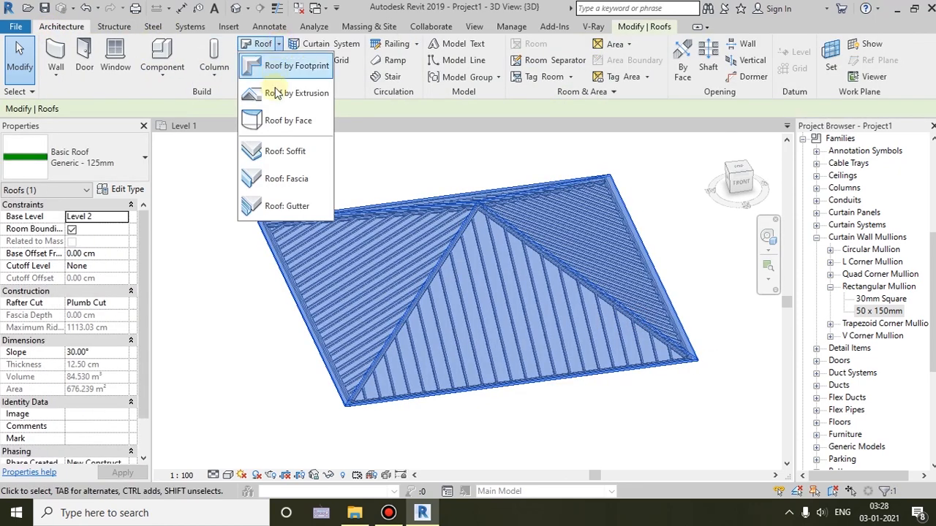
pyautogui.click(282, 207)
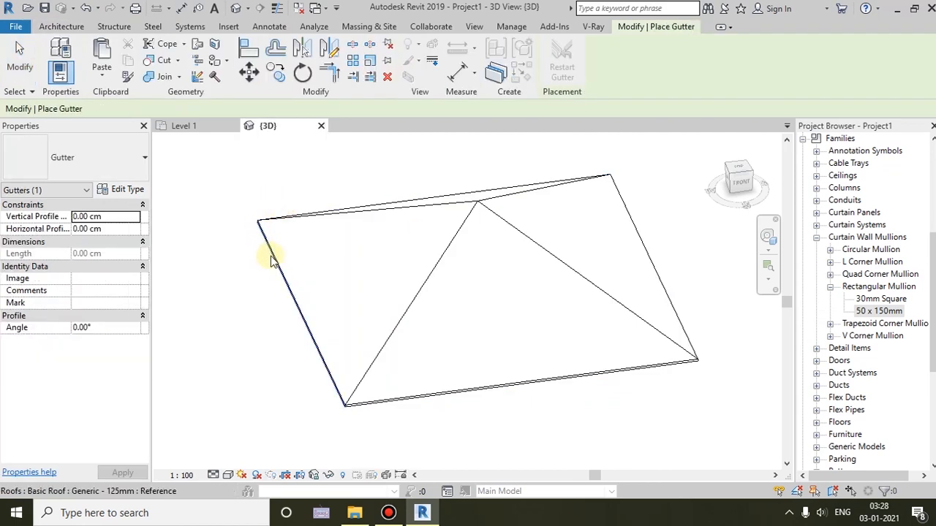
pyautogui.click(278, 257)
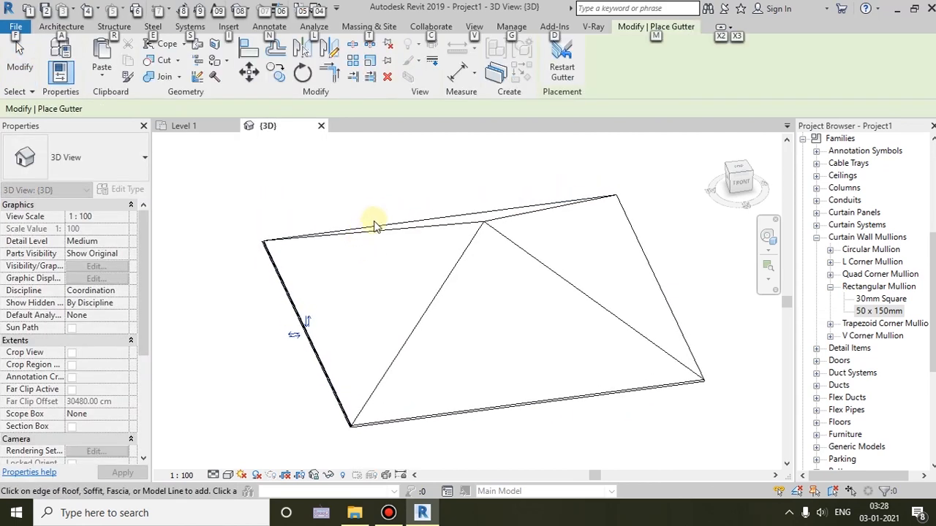
pyautogui.click(375, 225)
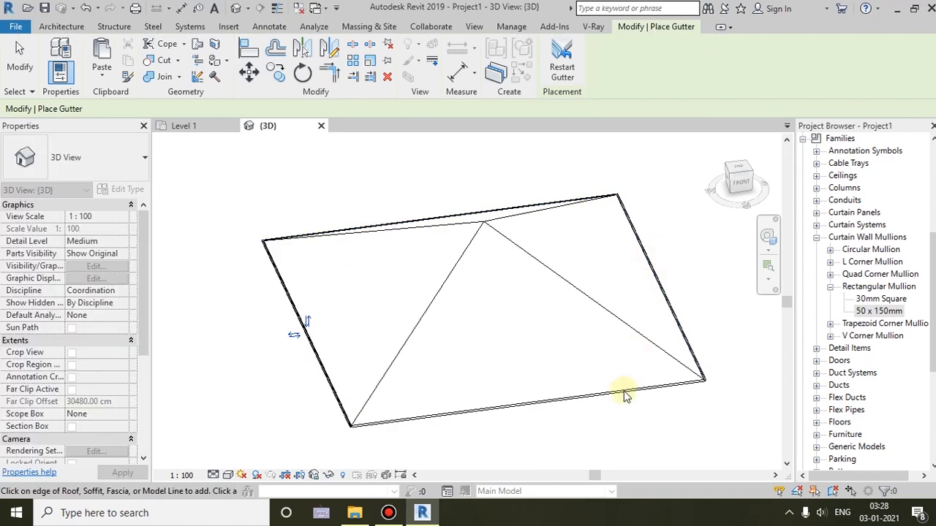
pyautogui.rightClick(487, 210)
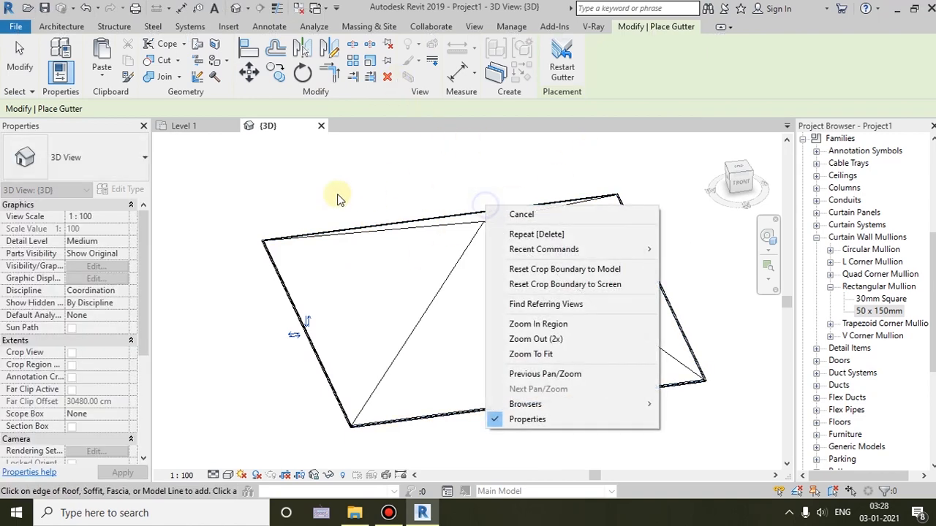
pyautogui.click(19, 56)
# Change the gutter type's profile to M_Gutter - Bevel : 150 x150mm.
pyautogui.scroll(5, 308, 377)
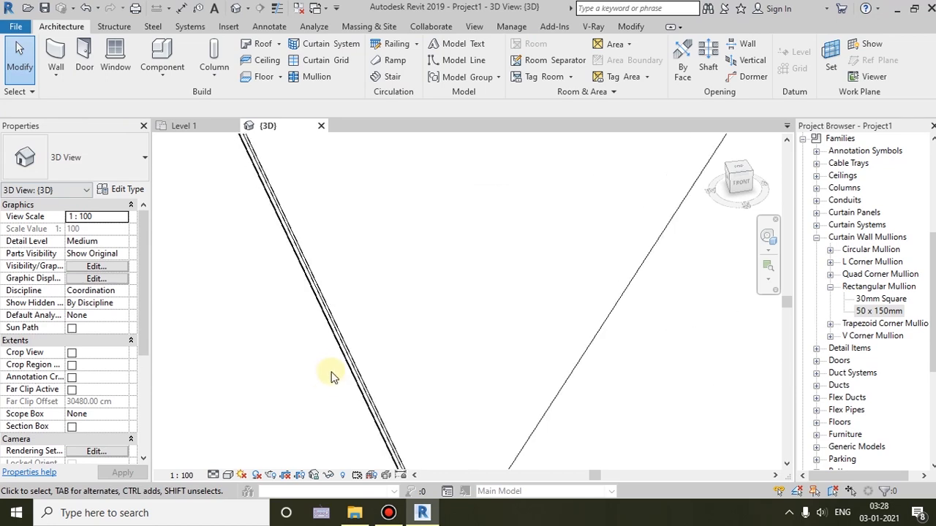
pyautogui.scroll(-5, 367, 372)
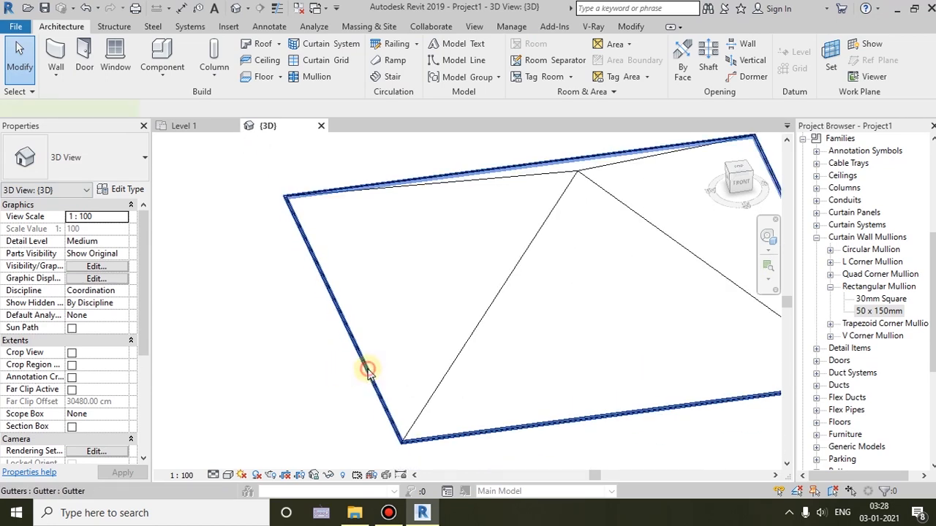
pyautogui.click(366, 370)
pyautogui.click(121, 190)
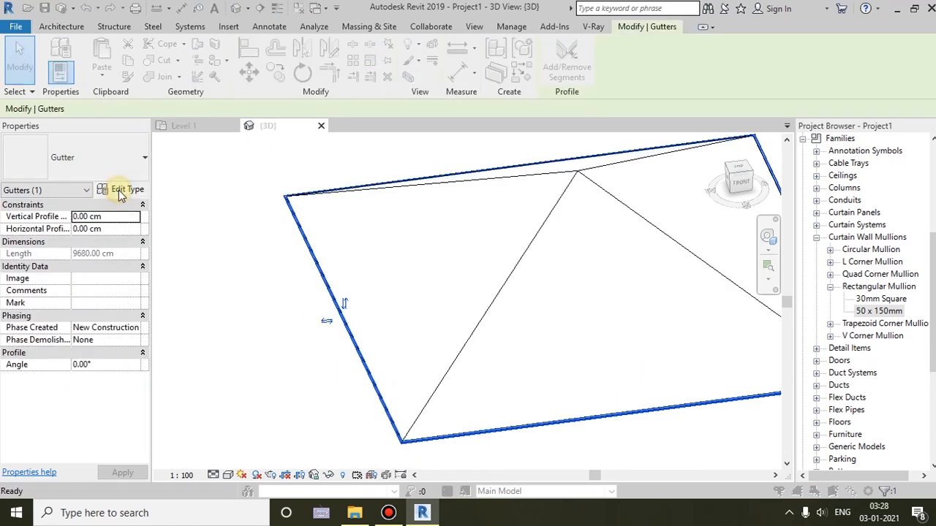
pyautogui.click(824, 151)
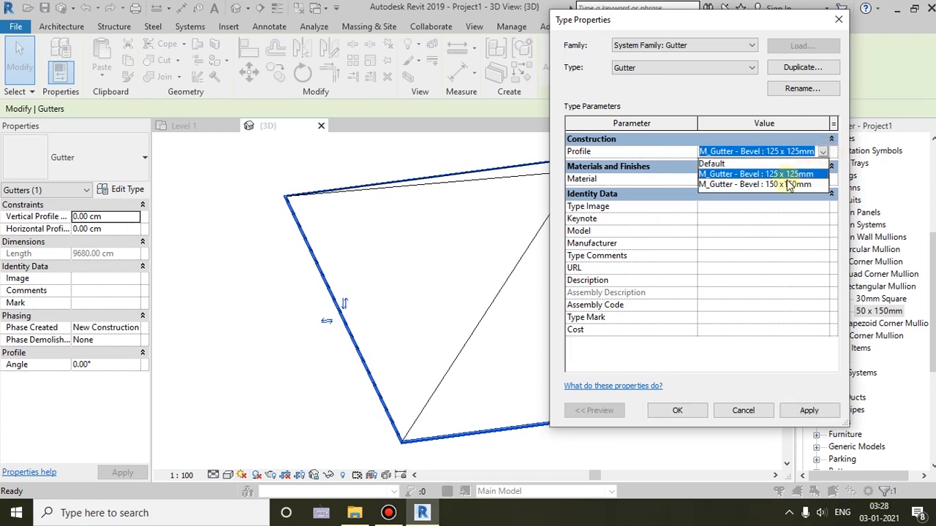
pyautogui.click(777, 183)
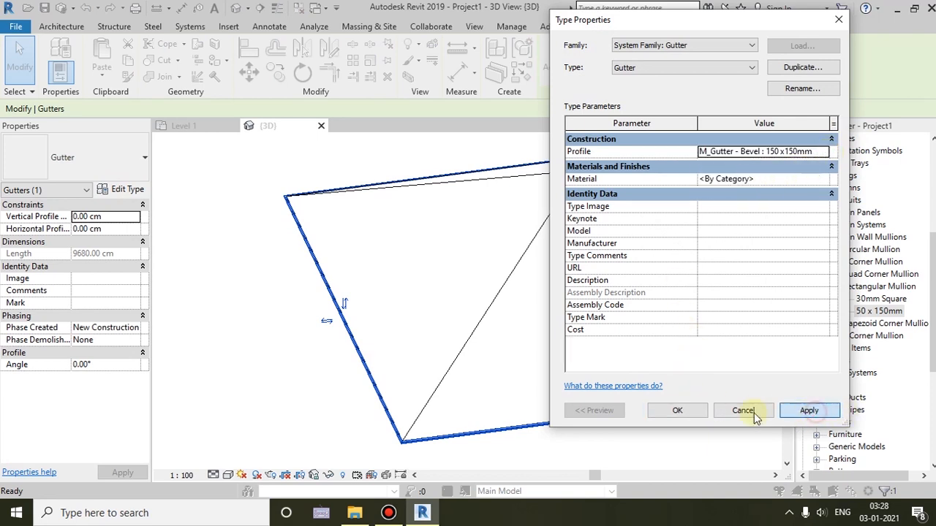
pyautogui.click(680, 410)
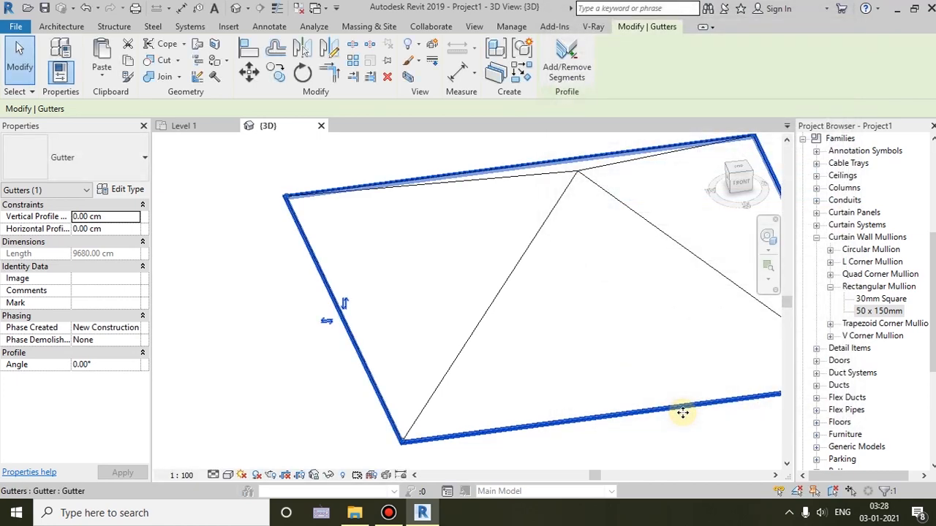
pyautogui.click(486, 458)
# Examine the gutter profile at the front eaves corner and how it meets the roof edge.
pyautogui.moveTo(483, 445); pyautogui.dragTo(482, 340, button='middle')
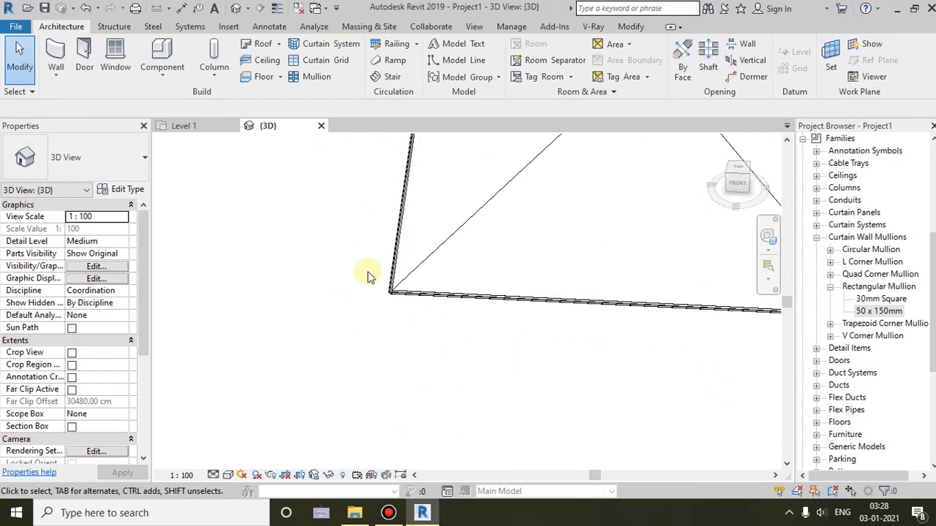
pyautogui.scroll(5, 368, 276)
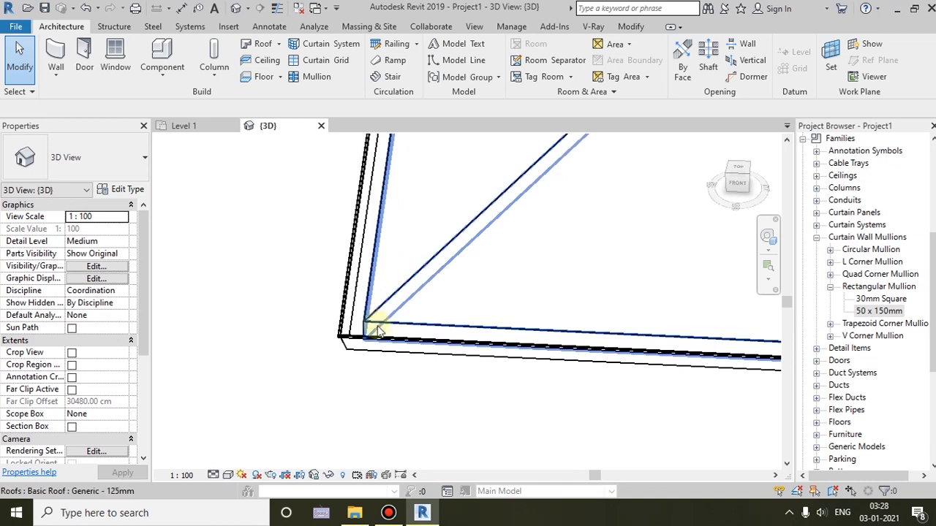
pyautogui.scroll(2, 377, 326)
pyautogui.click(386, 389)
pyautogui.click(435, 424)
pyautogui.keyDown('shift'); pyautogui.moveTo(427, 386); pyautogui.dragTo(466, 342, button='middle'); pyautogui.keyUp('shift')
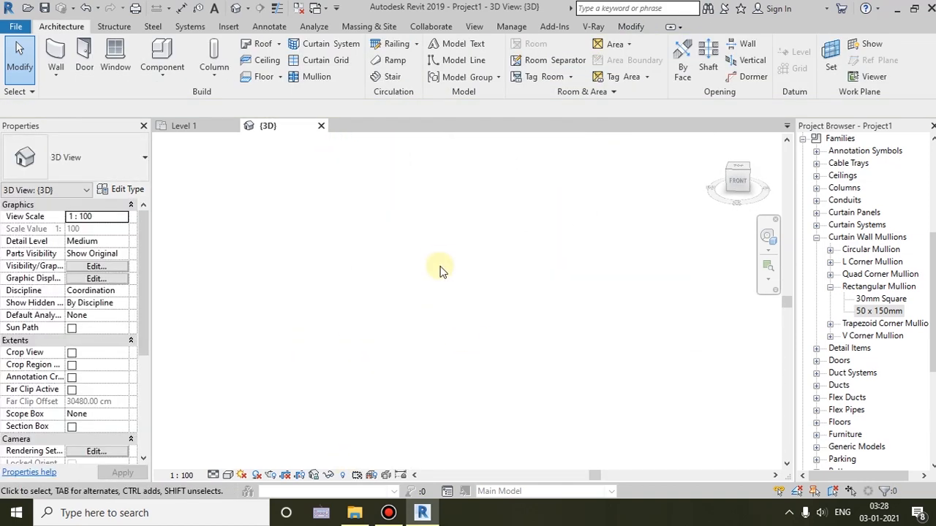
pyautogui.scroll(-2, 596, 150)
pyautogui.scroll(-1, 503, 195)
pyautogui.moveTo(503, 195); pyautogui.dragTo(419, 329, button='middle')
pyautogui.scroll(-2, 418, 331)
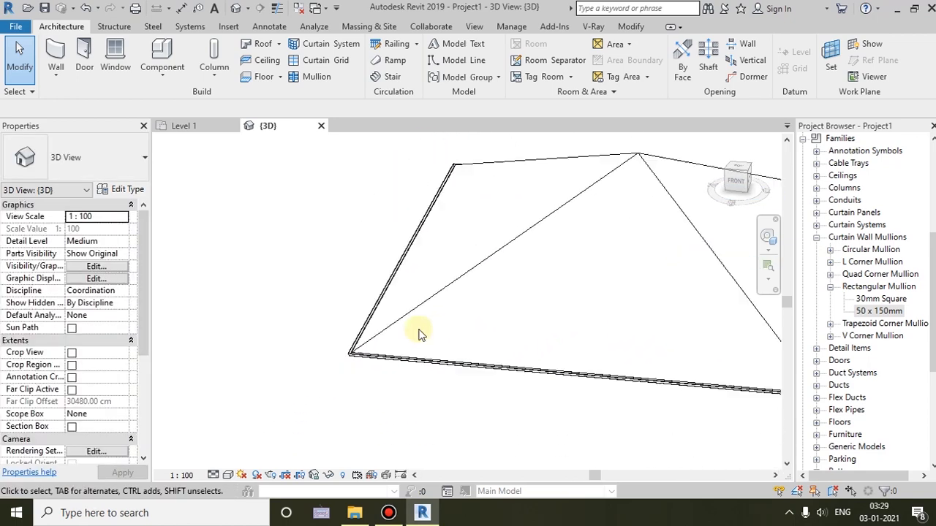
# Select the sloped glazing roof beneath the Generic - 125mm roof.
pyautogui.scroll(-3, 419, 333)
pyautogui.click(502, 269)
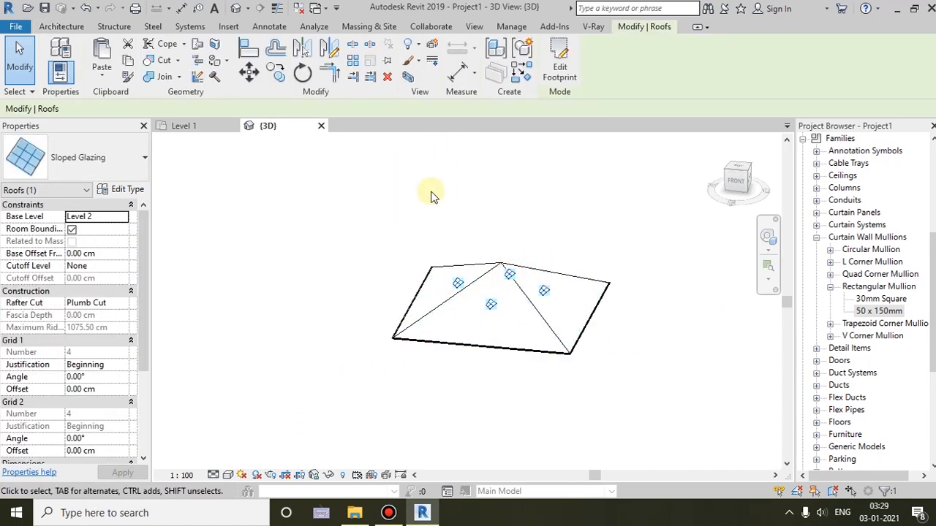